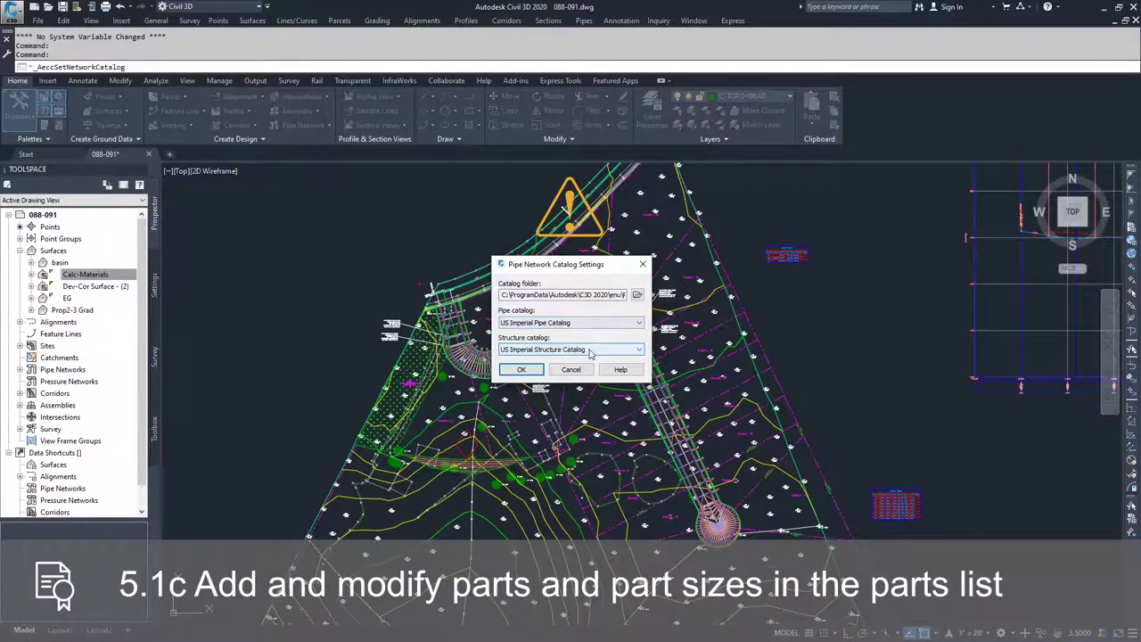
Accept the US Imperial Pipe Catalog and US Imperial Structure Catalog for pipe networks
left_click(522, 369)
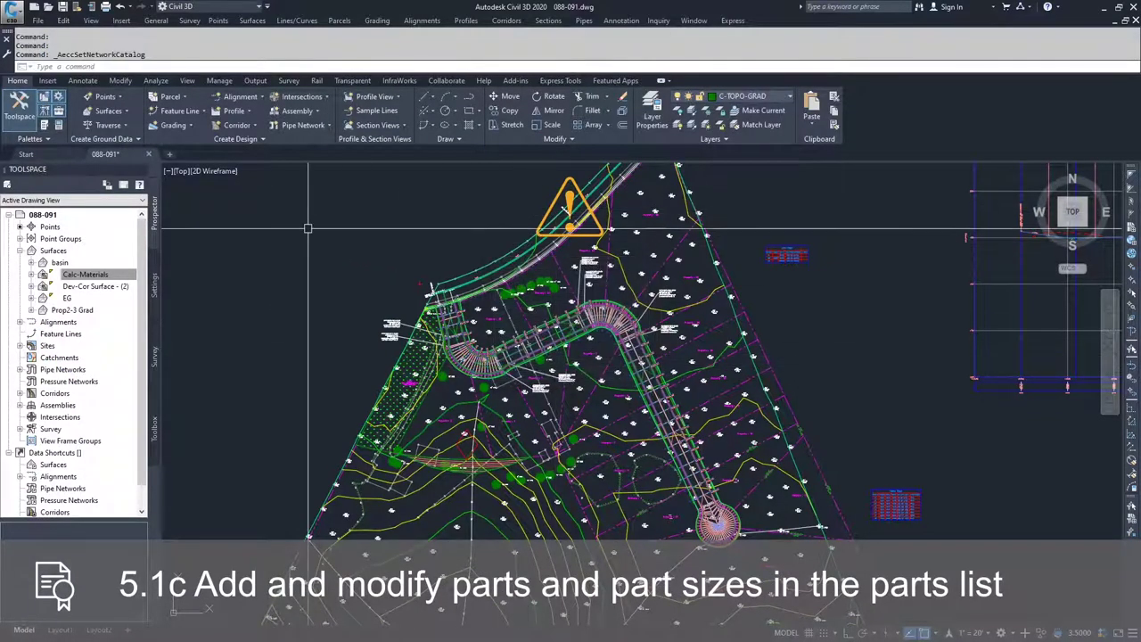
Expand Pipe Network > Parts Lists in Settings to reveal Sanitary Sewer, Standard and Storm Sewer
left_click(152, 283)
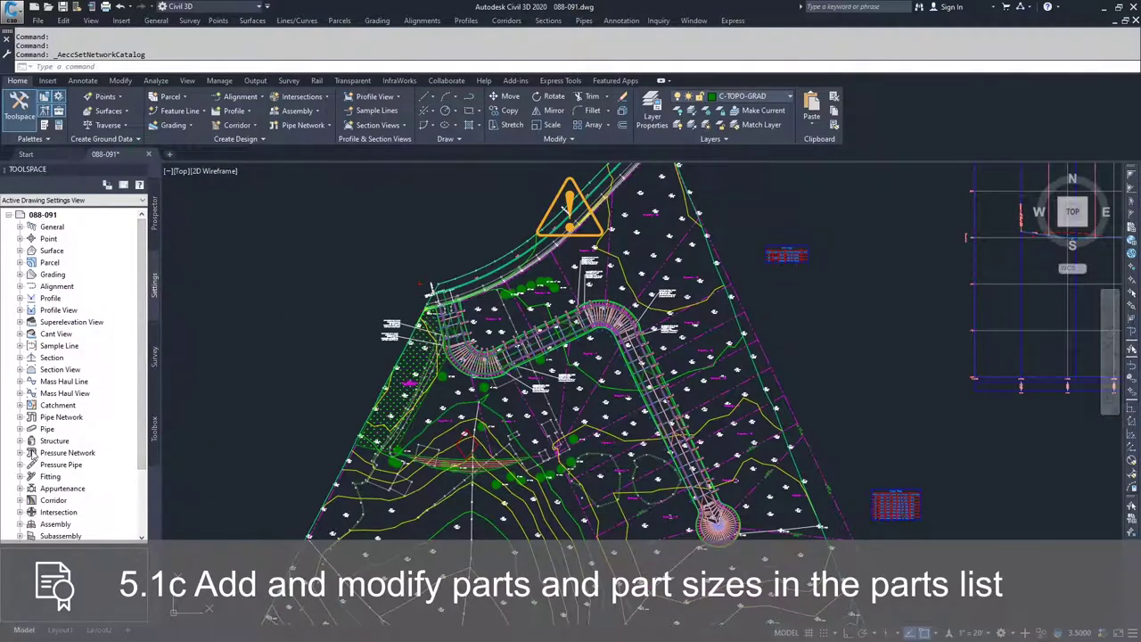
left_click(19, 416)
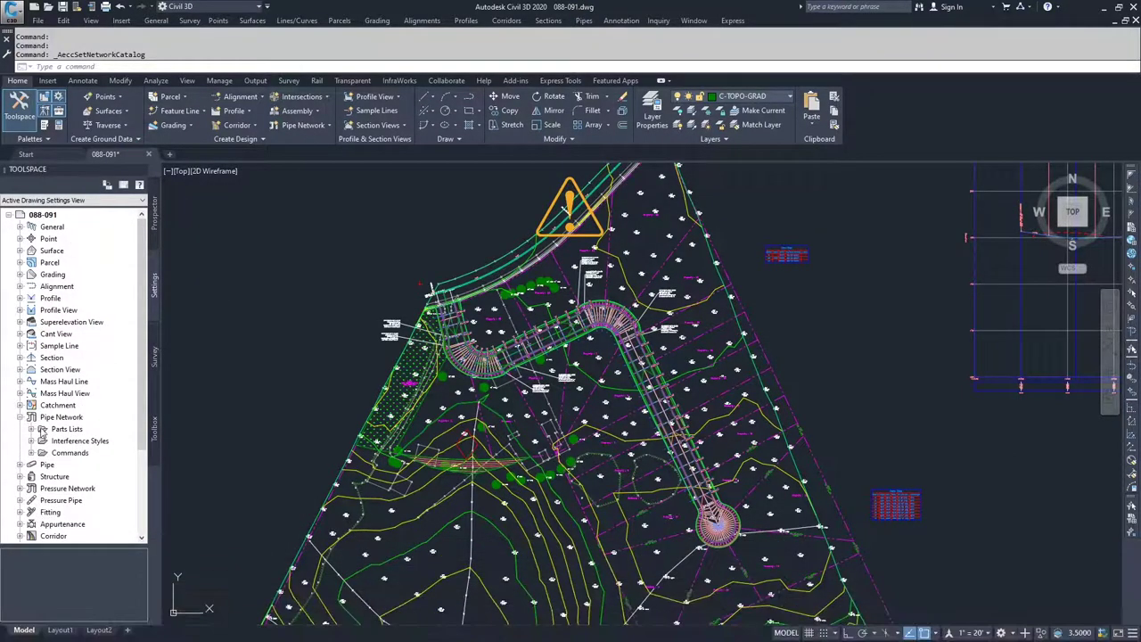
left_click(32, 428)
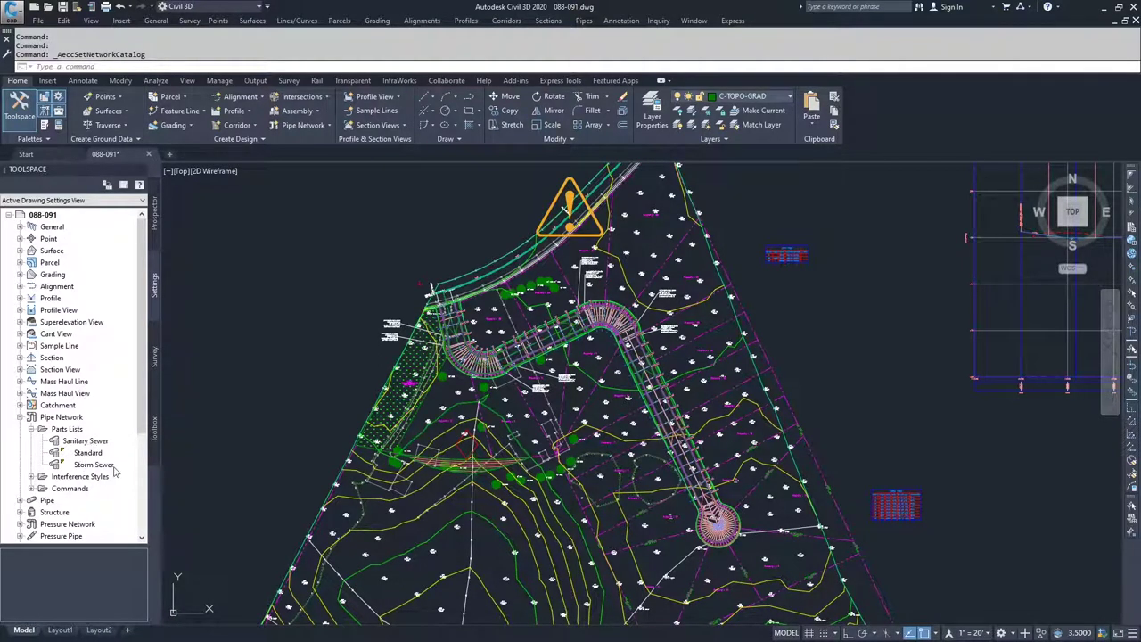
left_click(71, 431)
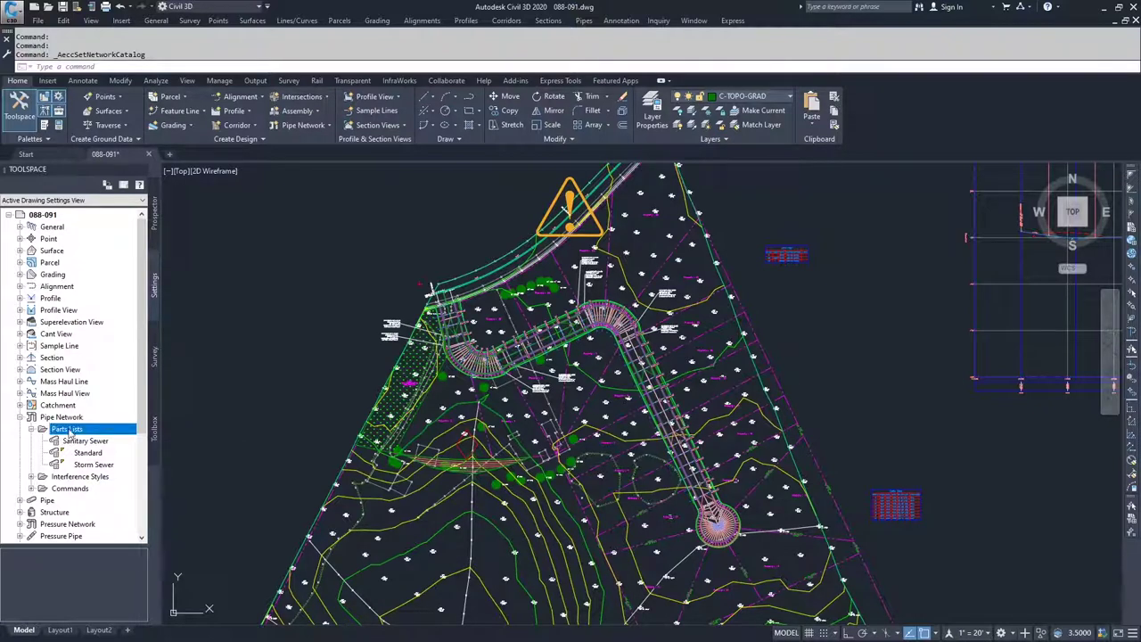
right_click(67, 431)
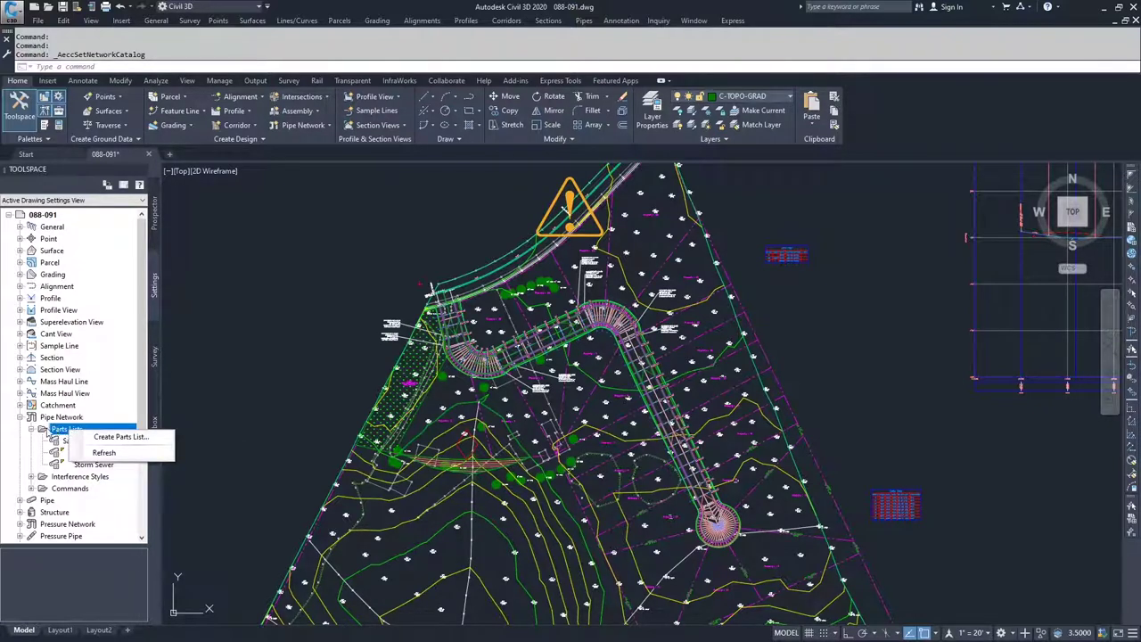
Create 'New Parts List' and review its Pipes, Structures and Summary tabs, ending on Pipes
left_click(101, 438)
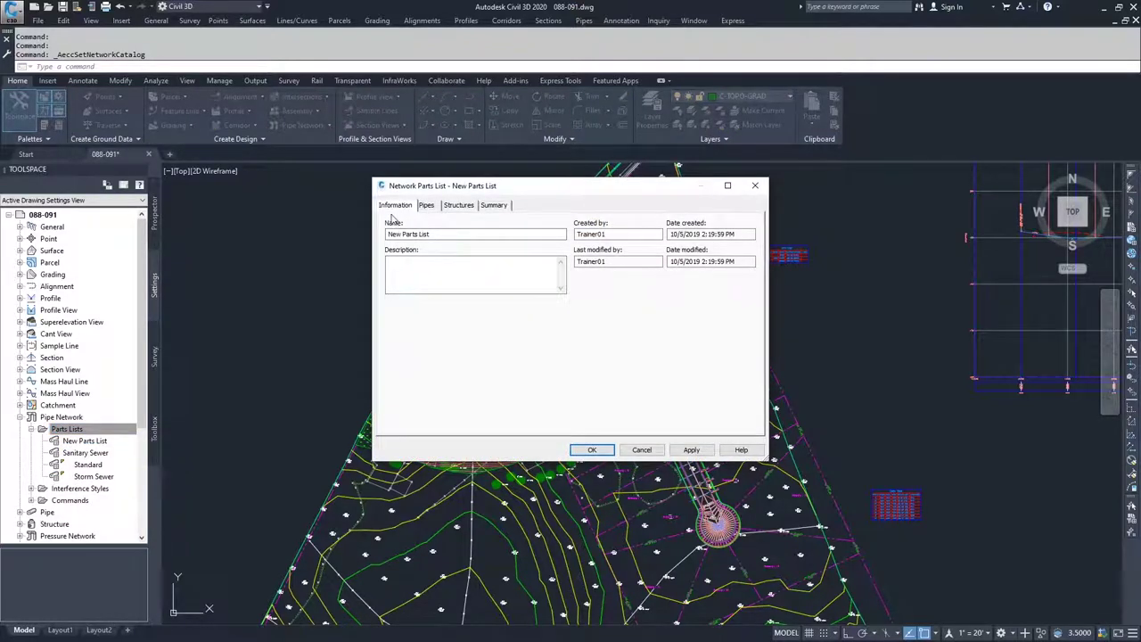
left_click(427, 206)
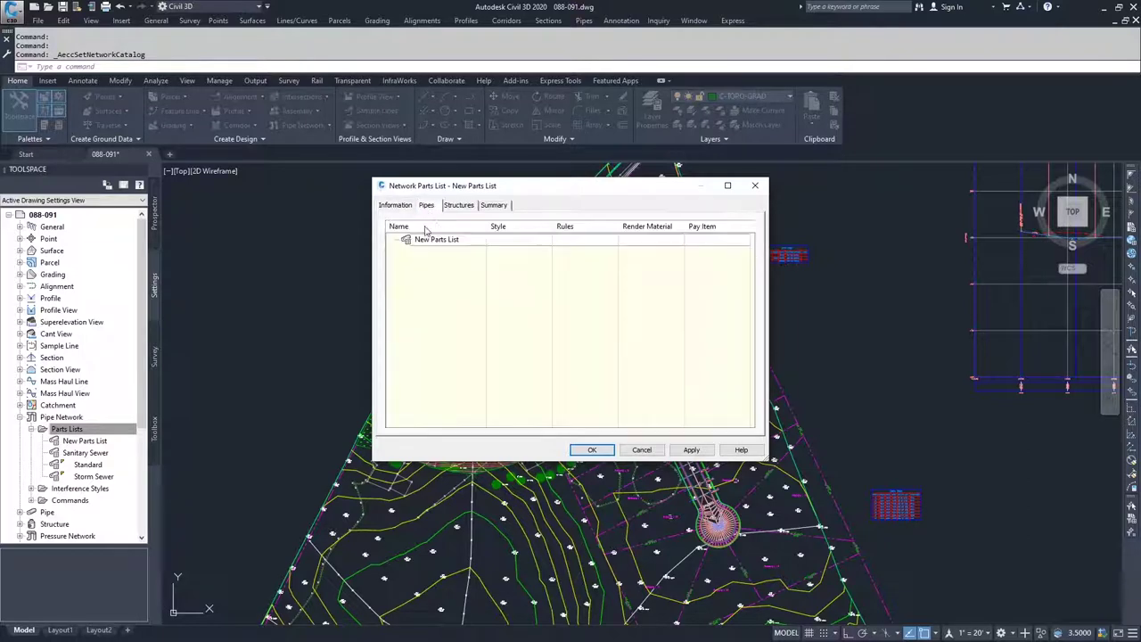
left_click(458, 206)
left_click(493, 206)
left_click(393, 242)
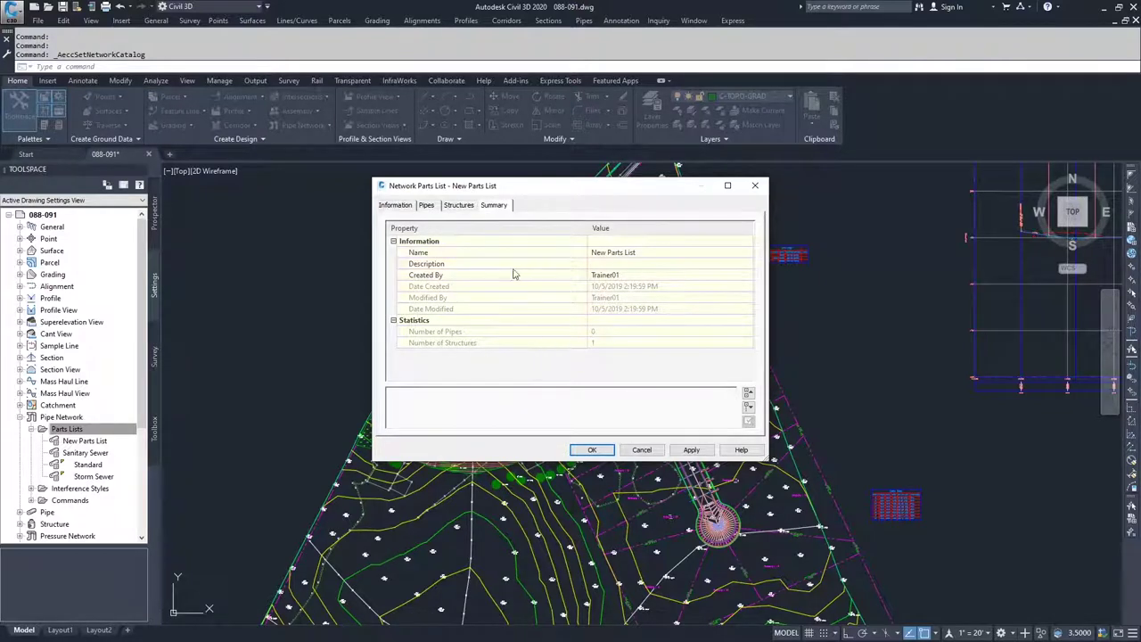
left_click(427, 206)
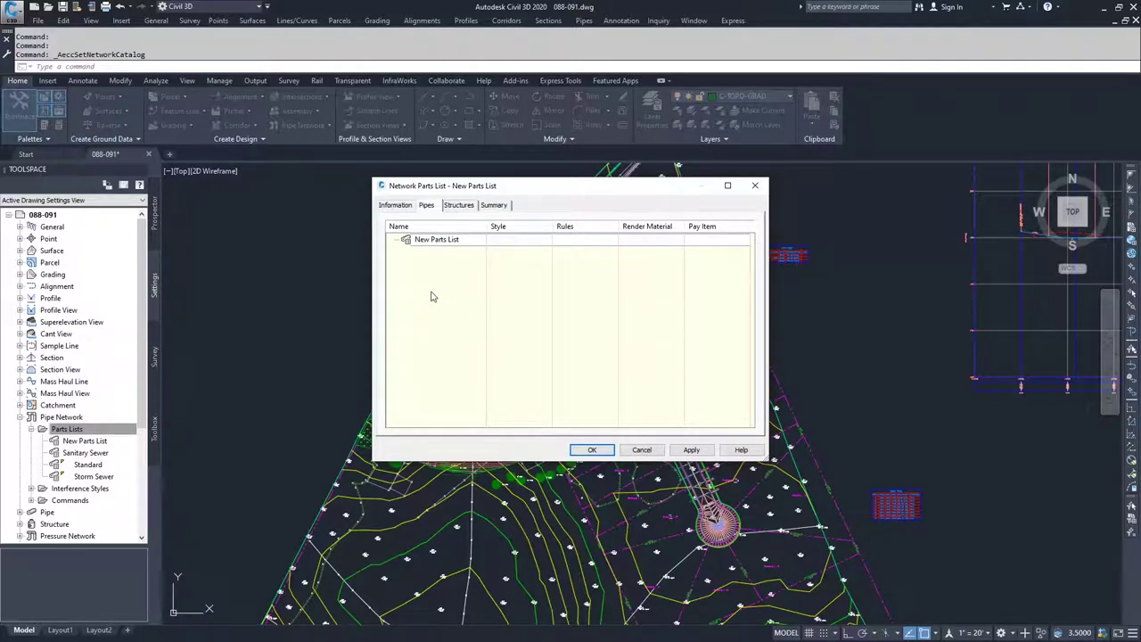
Add Corrugated Metal, Corrugated HDPE, Concrete Egg-Shaped Culvert and Horizontal Elliptical Arch pipe families
right_click(425, 241)
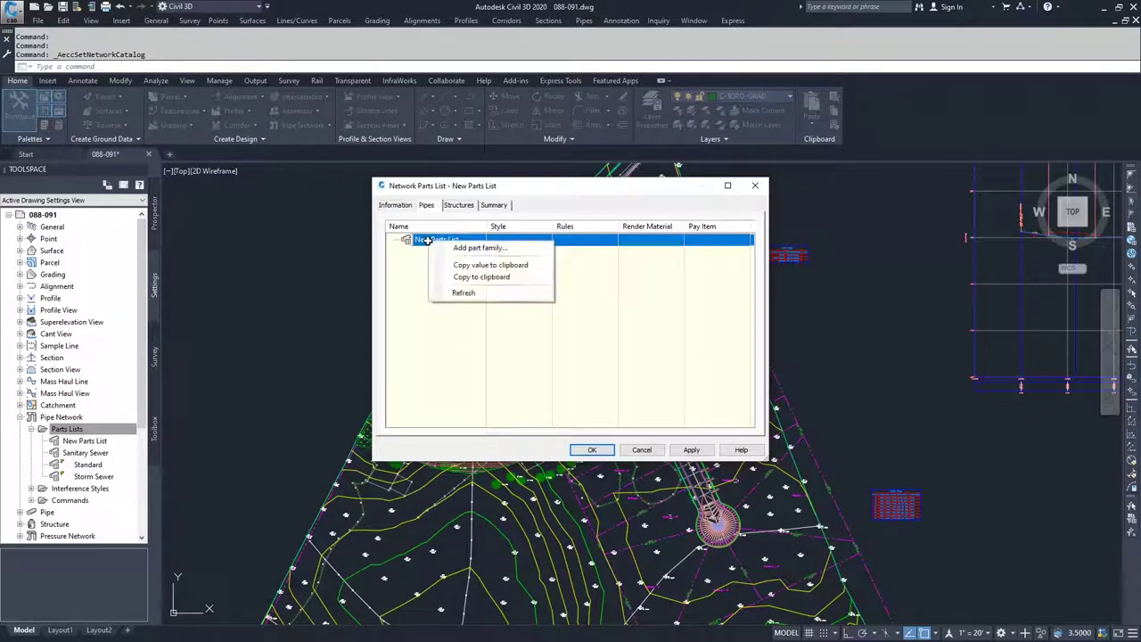
left_click(472, 249)
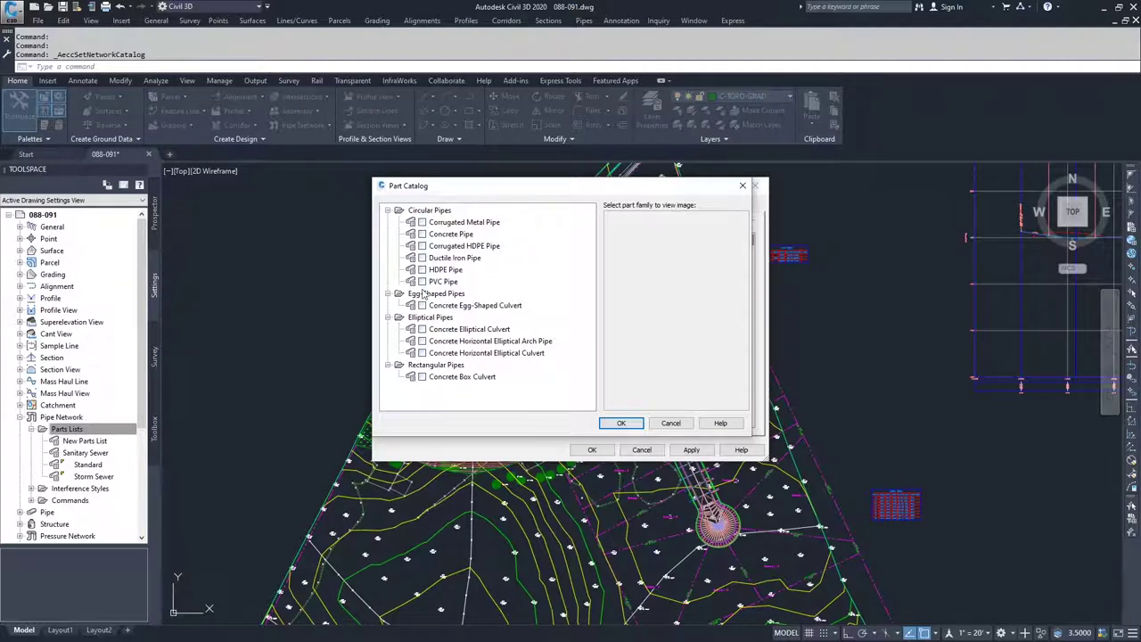
left_click(422, 222)
left_click(426, 248)
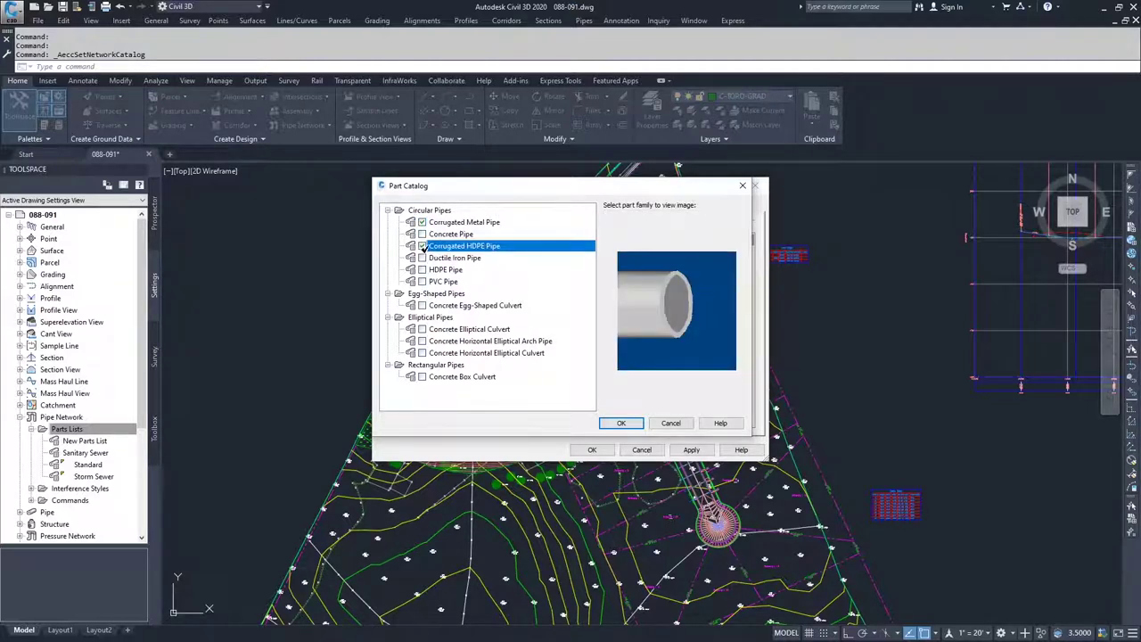
left_click(422, 305)
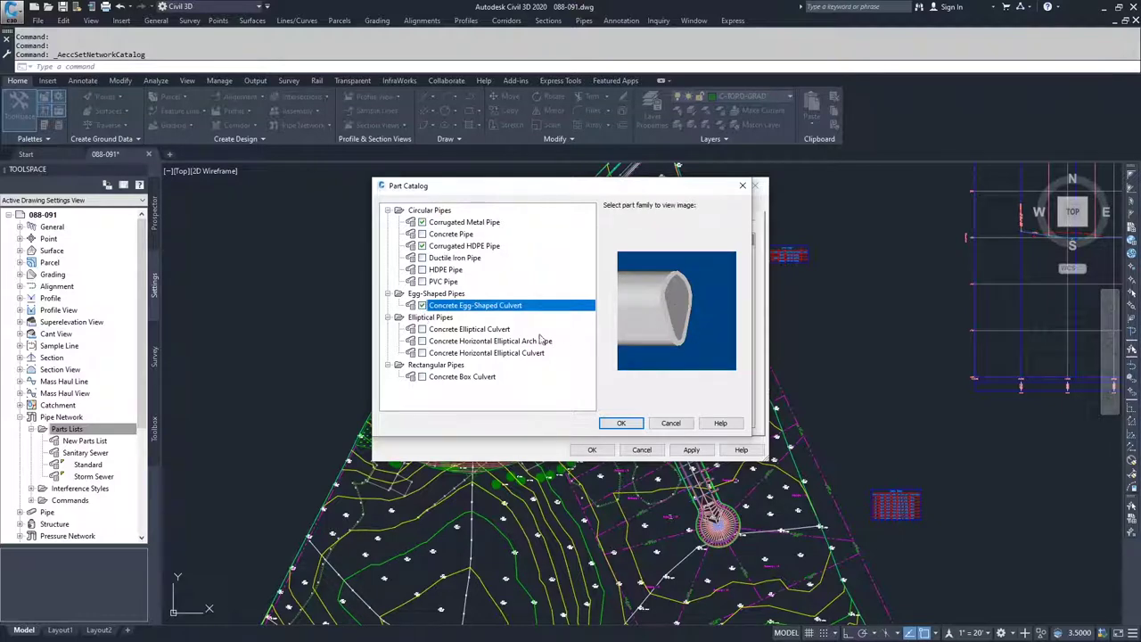
left_click(423, 341)
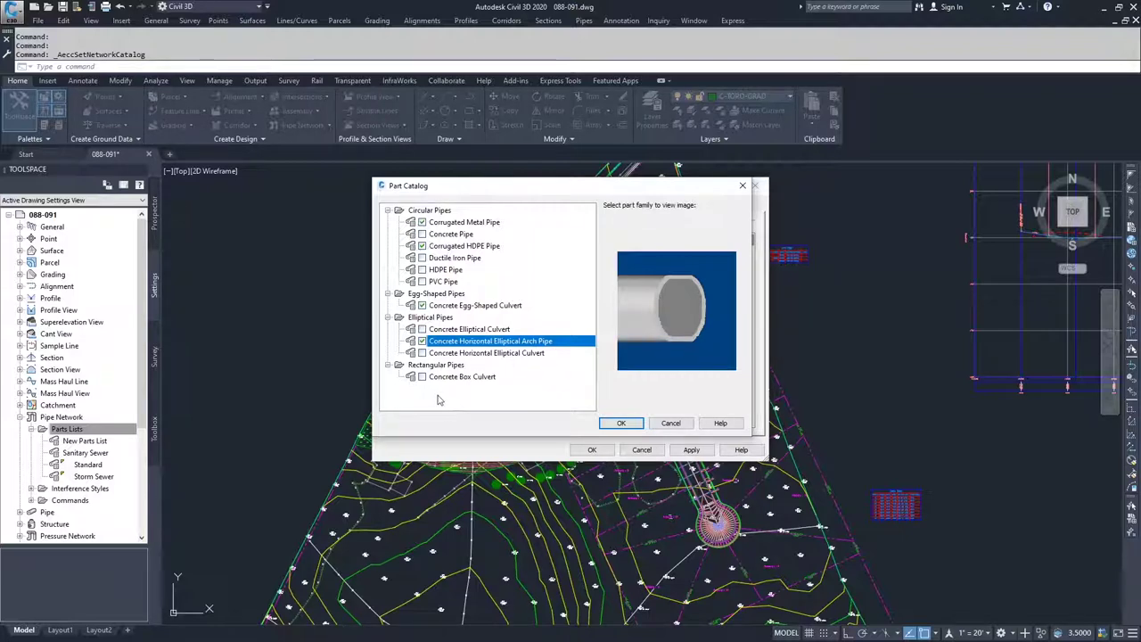
left_click(622, 424)
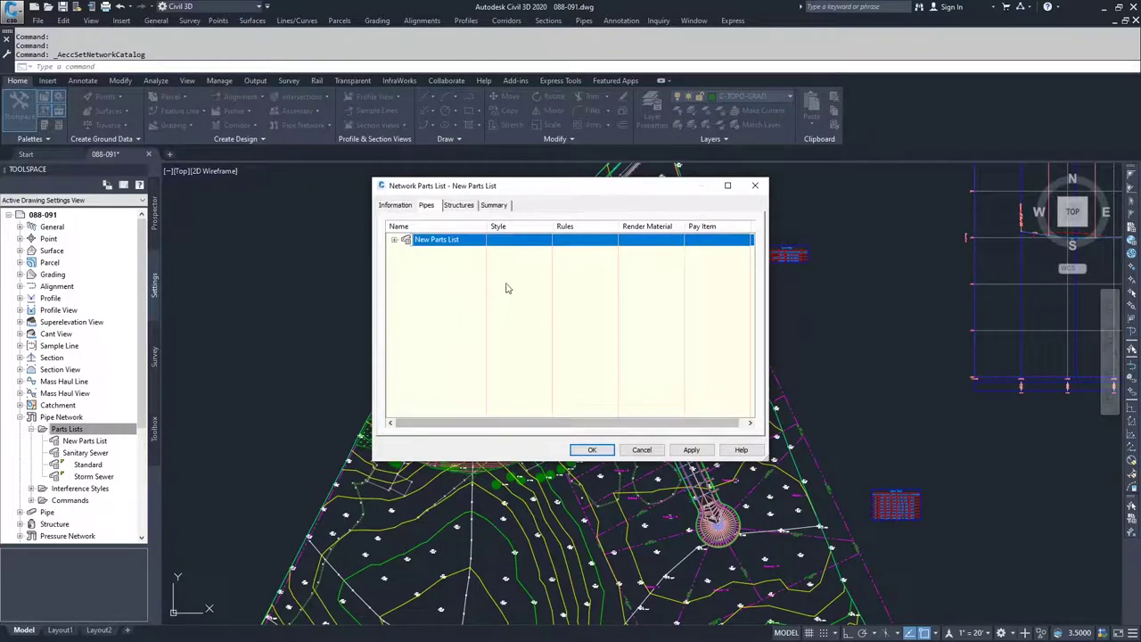
Add a 48-inch inner diameter size to the Corrugated HDPE Pipe family
left_click(394, 240)
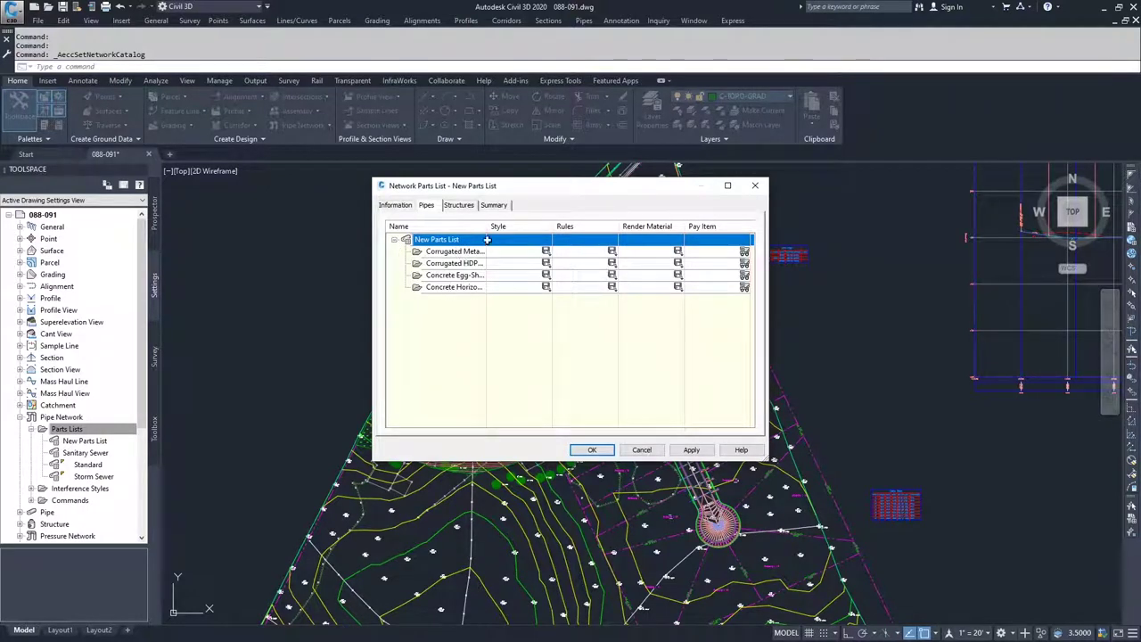
left_click_drag(487, 239, 520, 237)
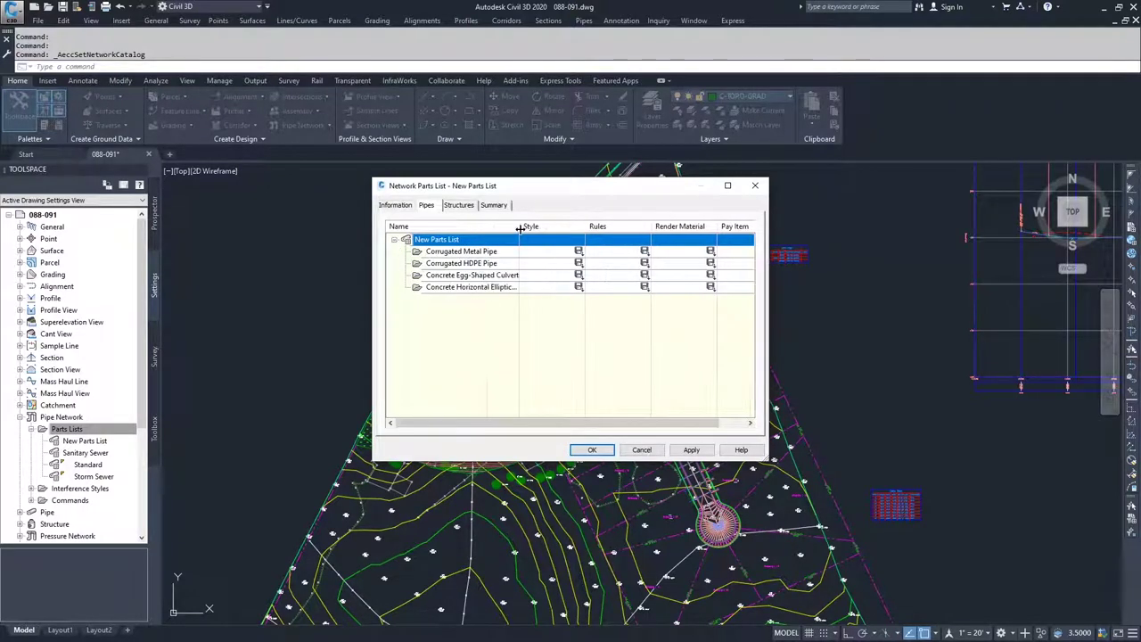
left_click(464, 264)
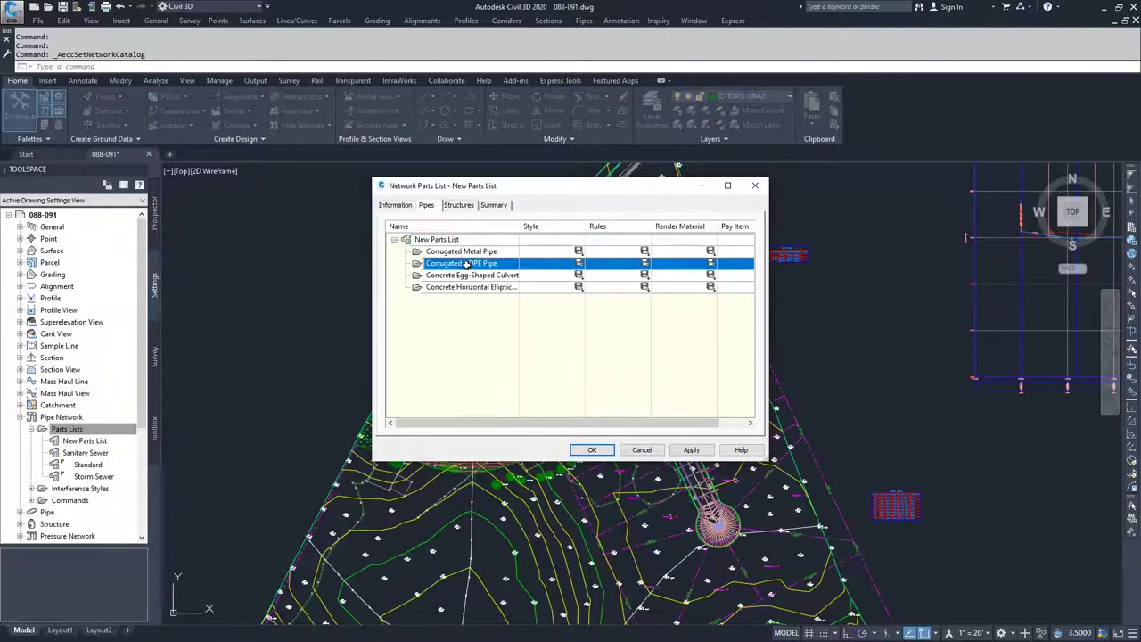
right_click(458, 265)
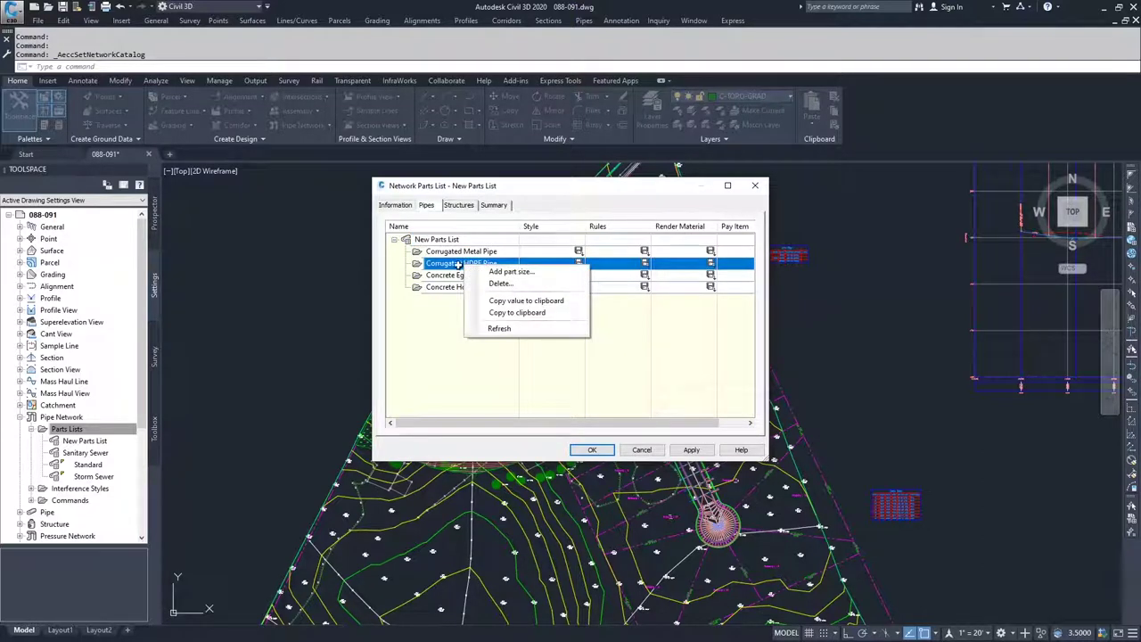
left_click(510, 272)
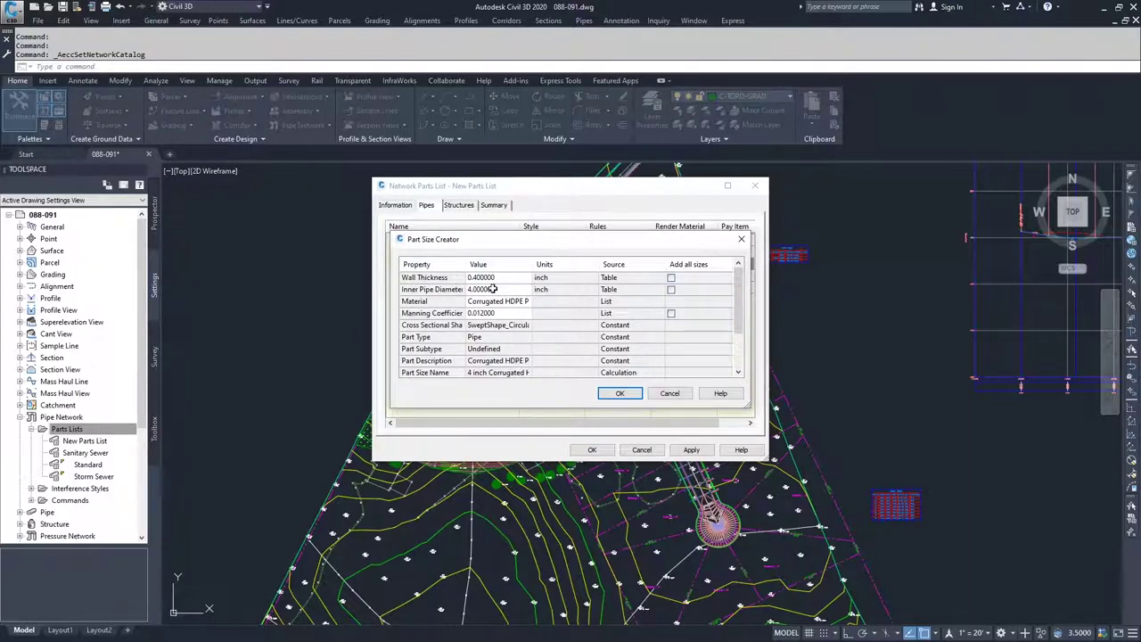
left_click(497, 288)
left_click(511, 291)
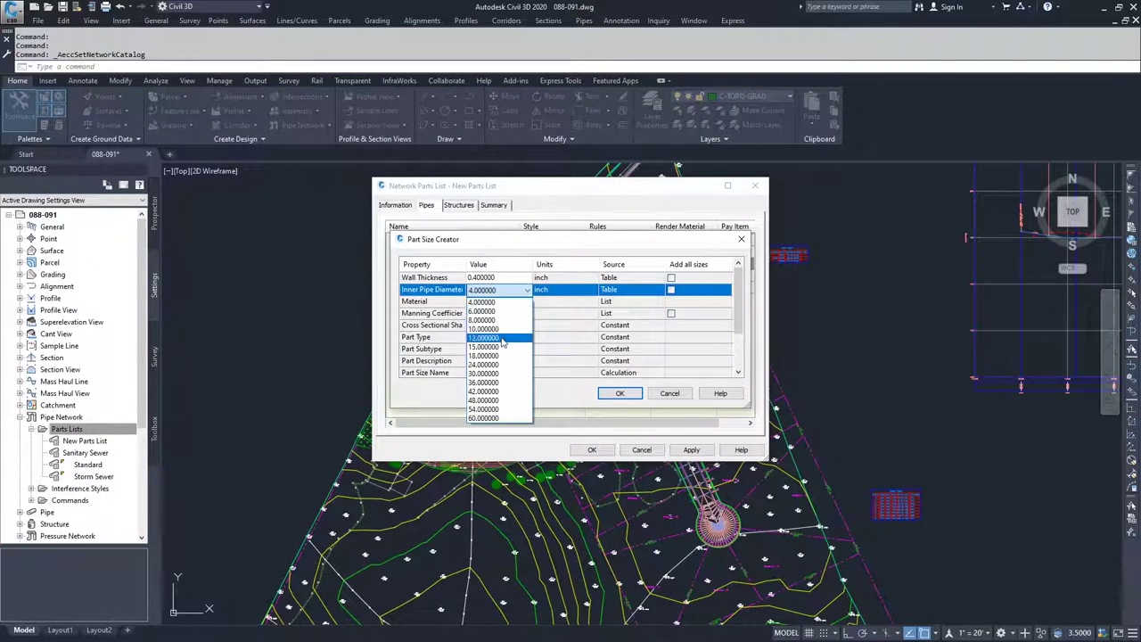
left_click(497, 401)
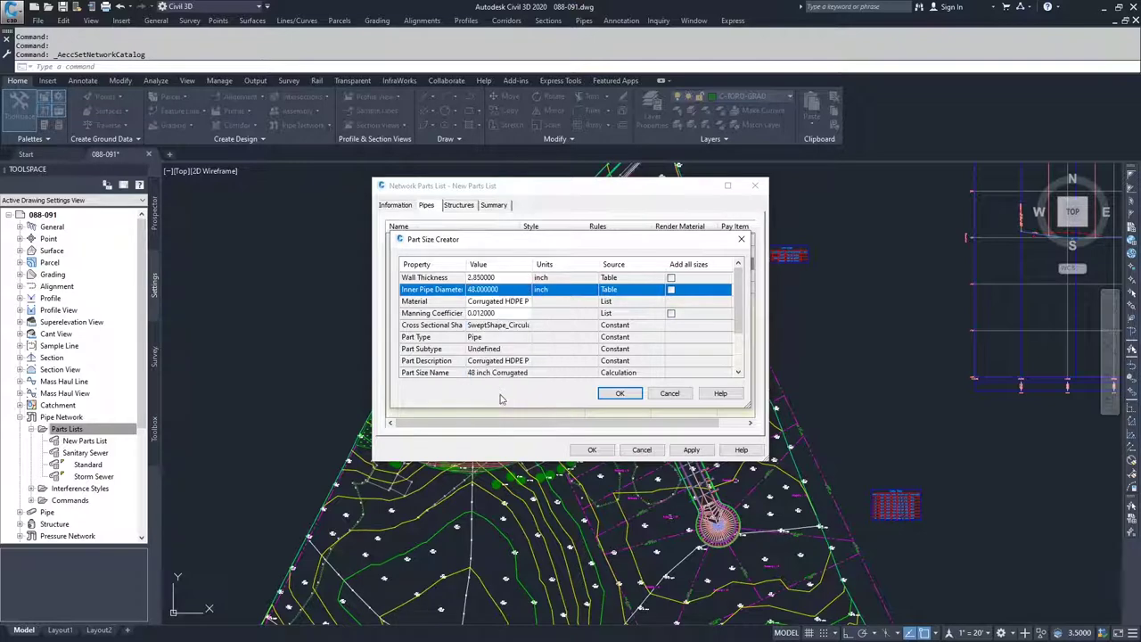
left_click(489, 302)
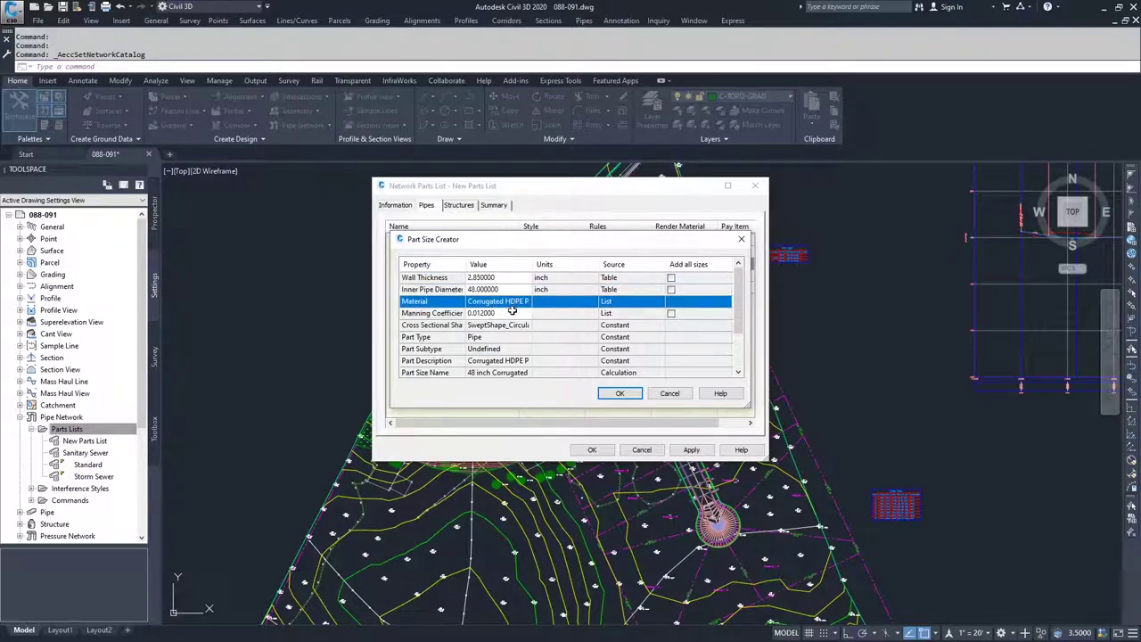
left_click(499, 315)
left_click_drag(738, 321, 744, 358)
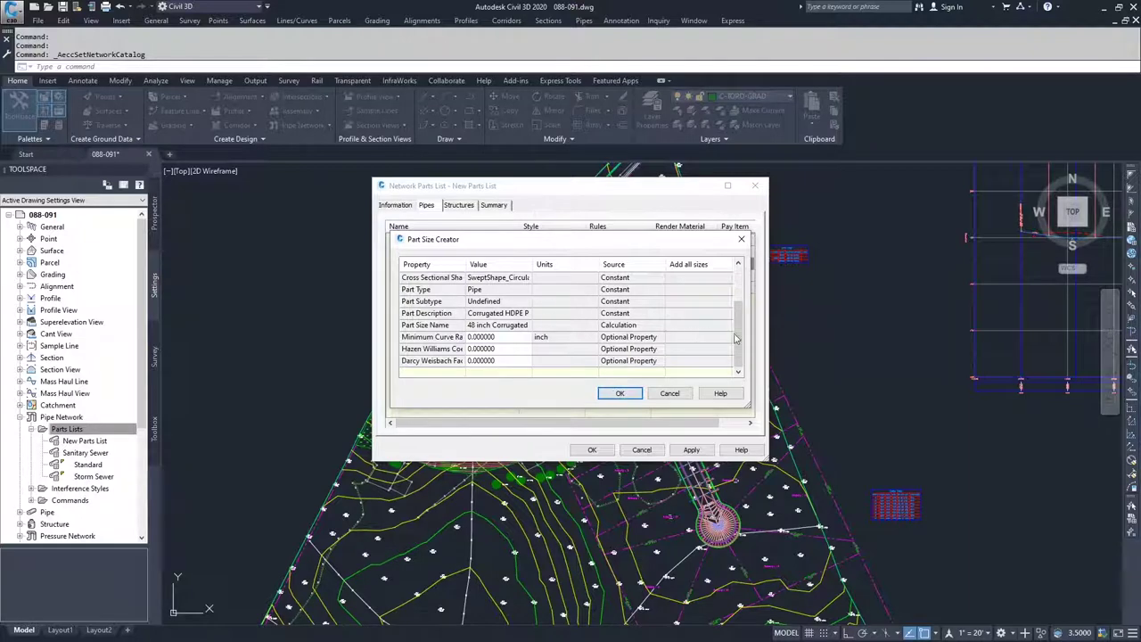
left_click(624, 395)
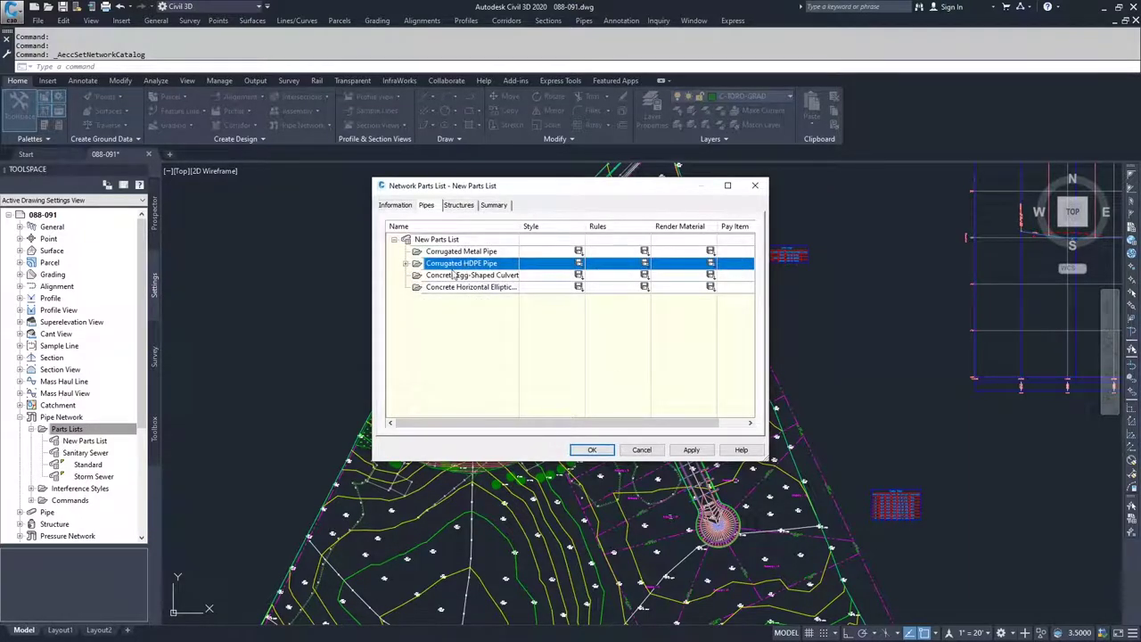
left_click(406, 264)
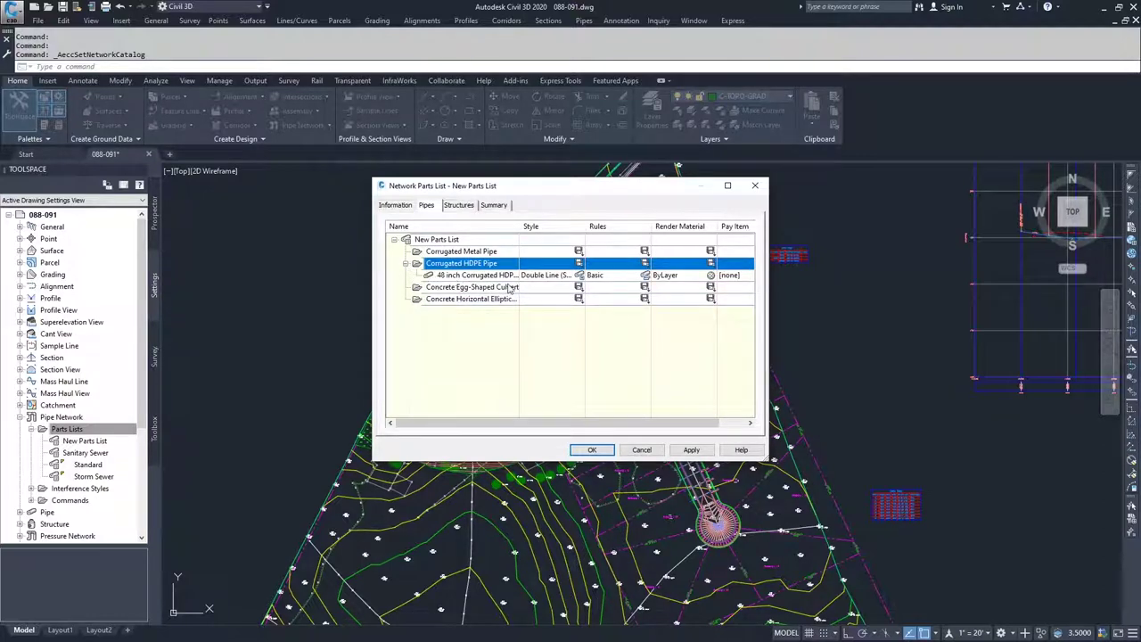
left_click(482, 275)
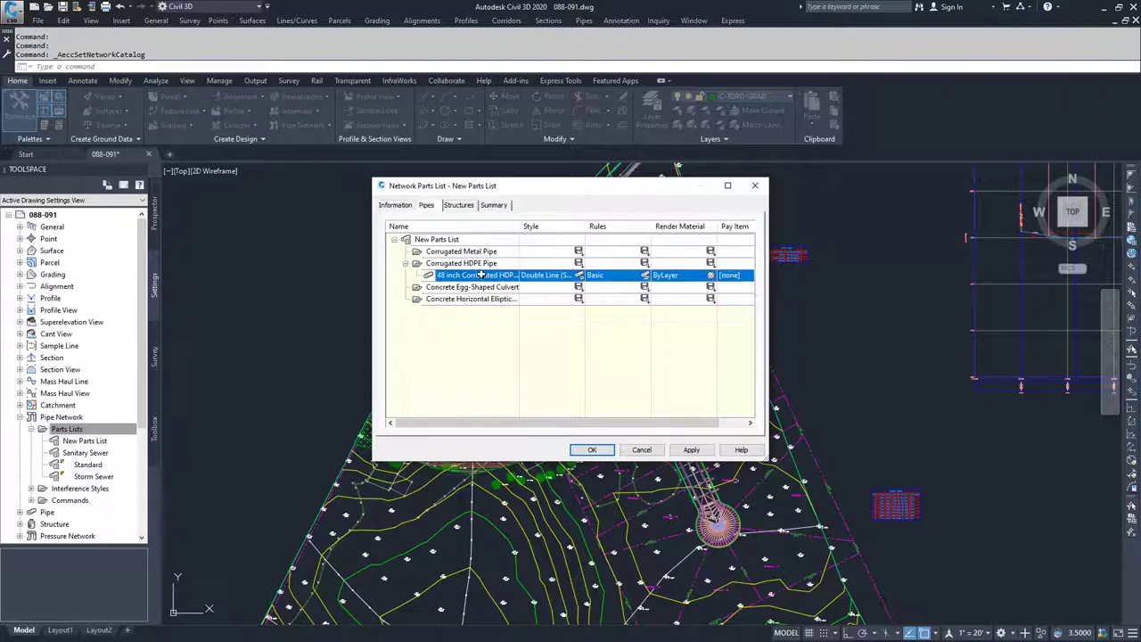
right_click(451, 278)
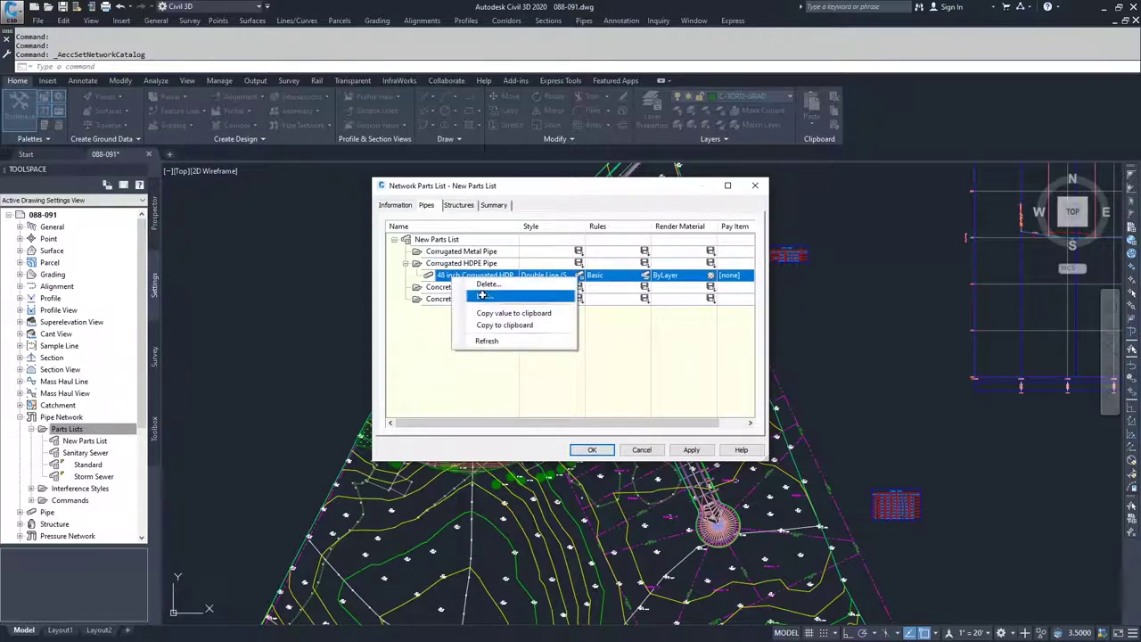
left_click(482, 297)
left_click(510, 292)
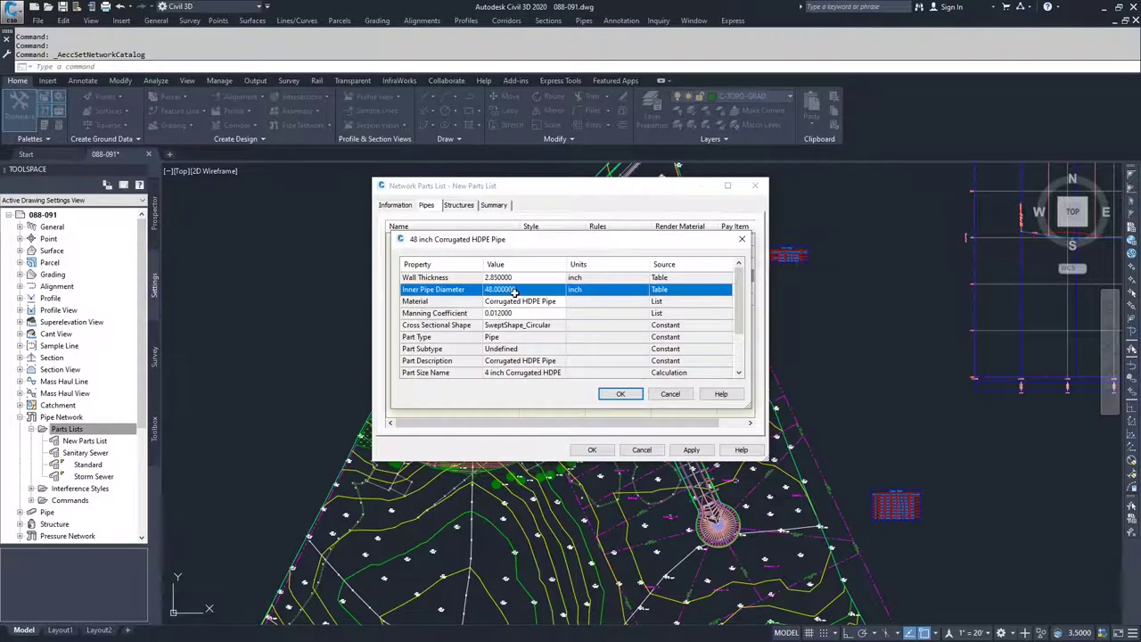
left_click(512, 292)
left_click(504, 312)
left_click(618, 394)
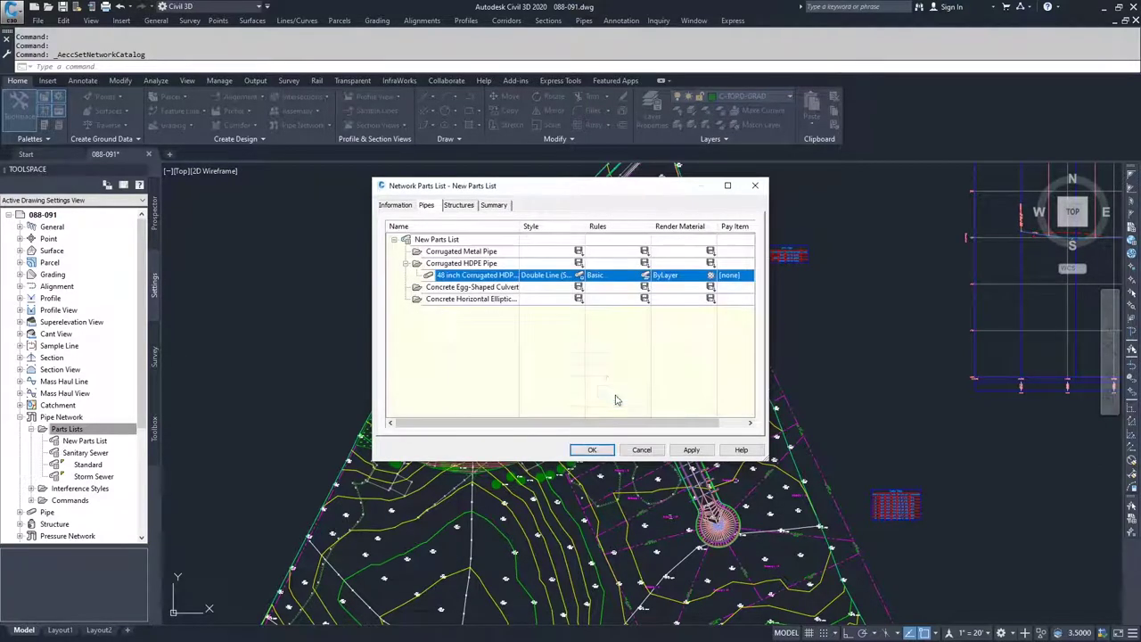
right_click(464, 275)
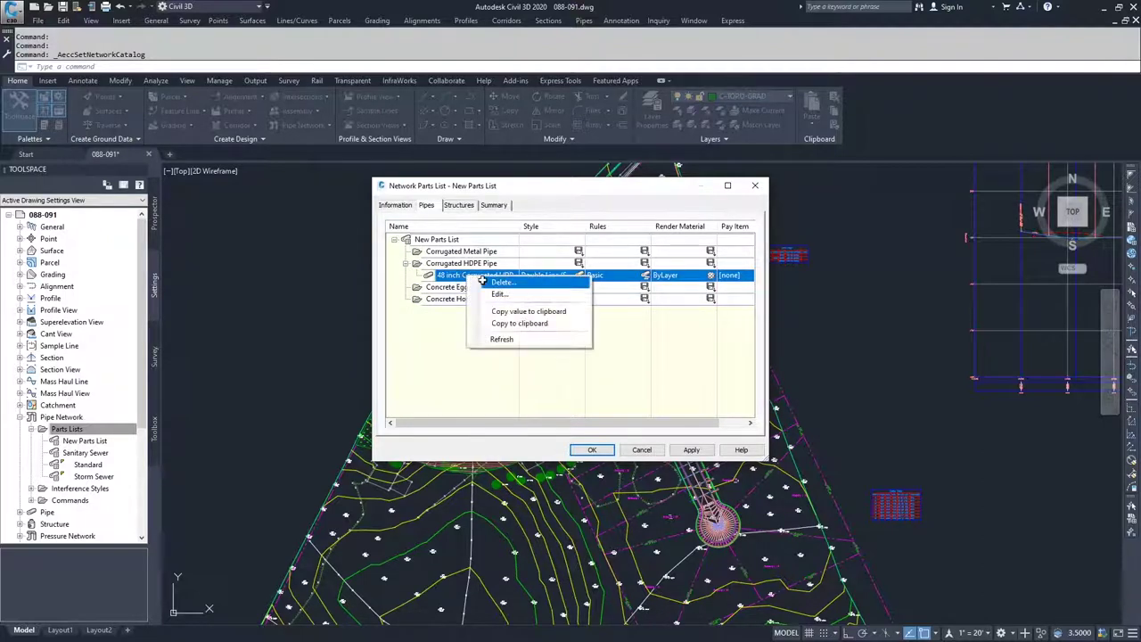
left_click(499, 294)
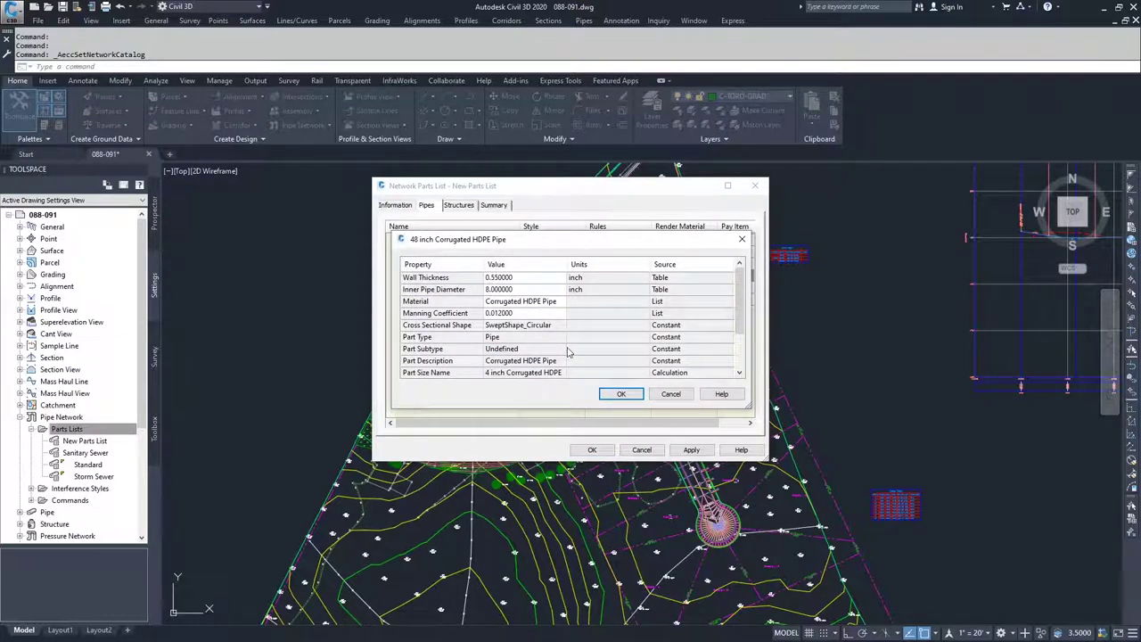
scroll(529, 304, "down", 2)
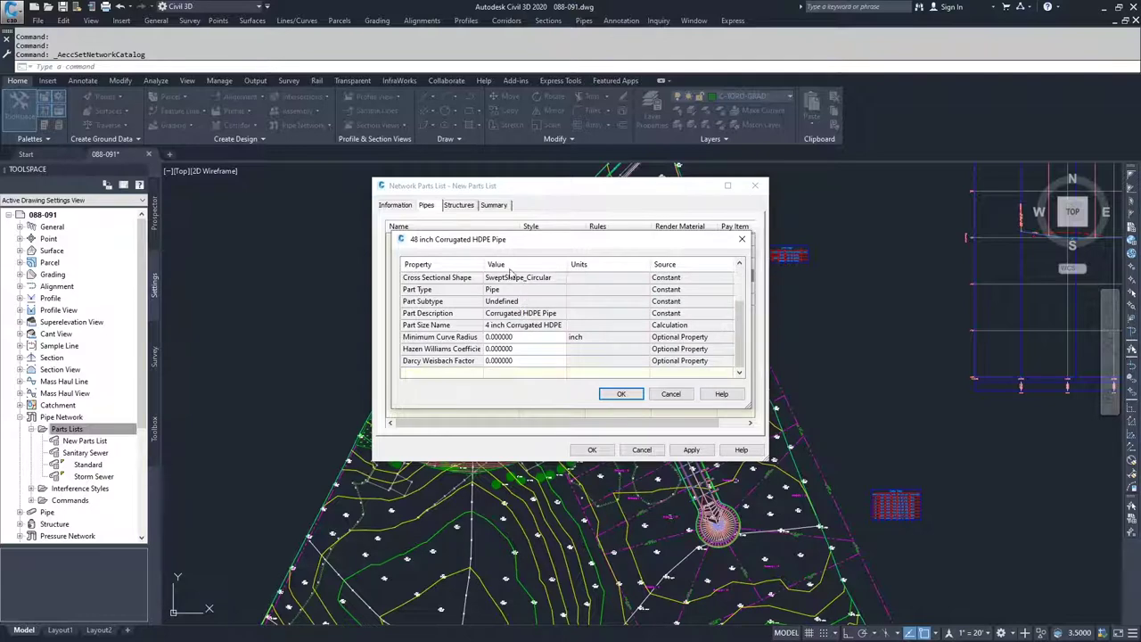
left_click(671, 394)
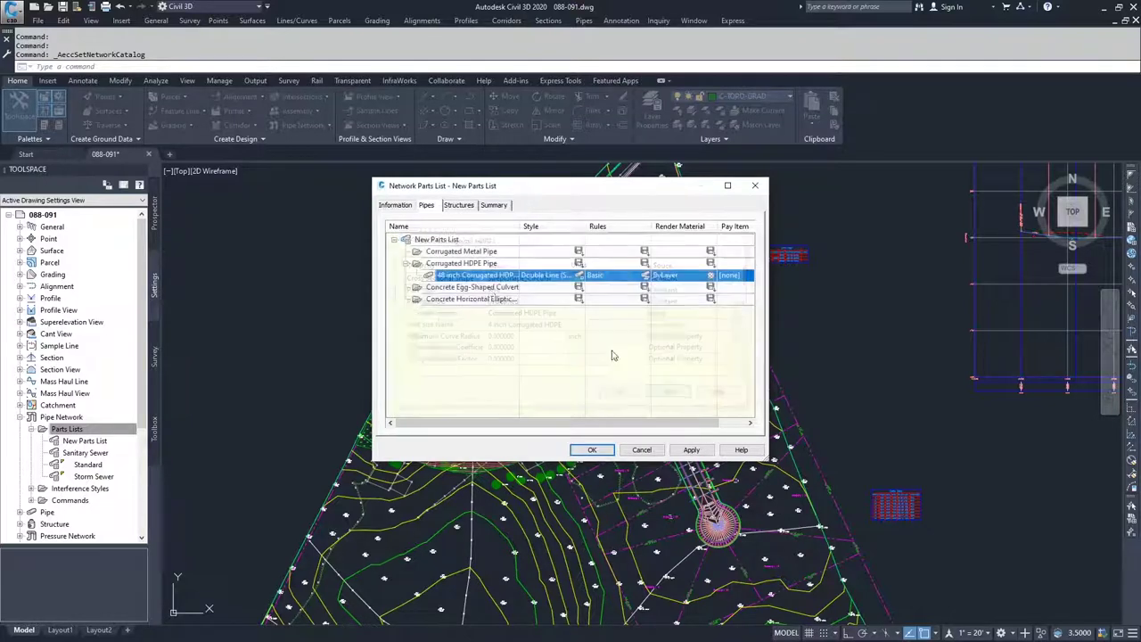
right_click(460, 279)
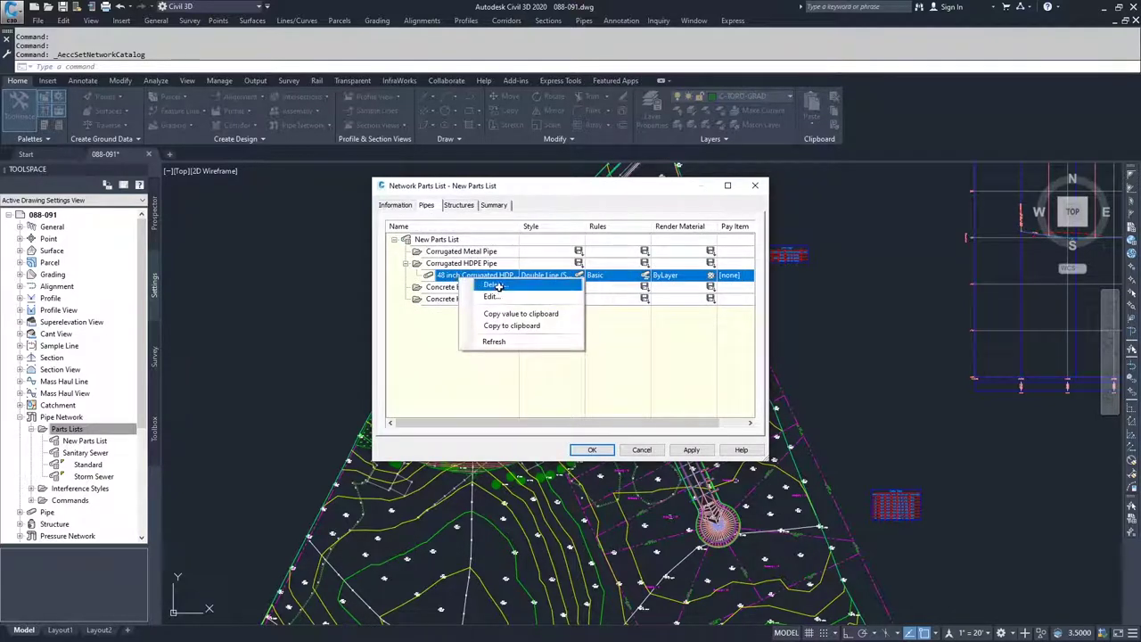
Replace the 48-inch Corrugated HDPE size with an 8-inch inner diameter size
left_click(493, 286)
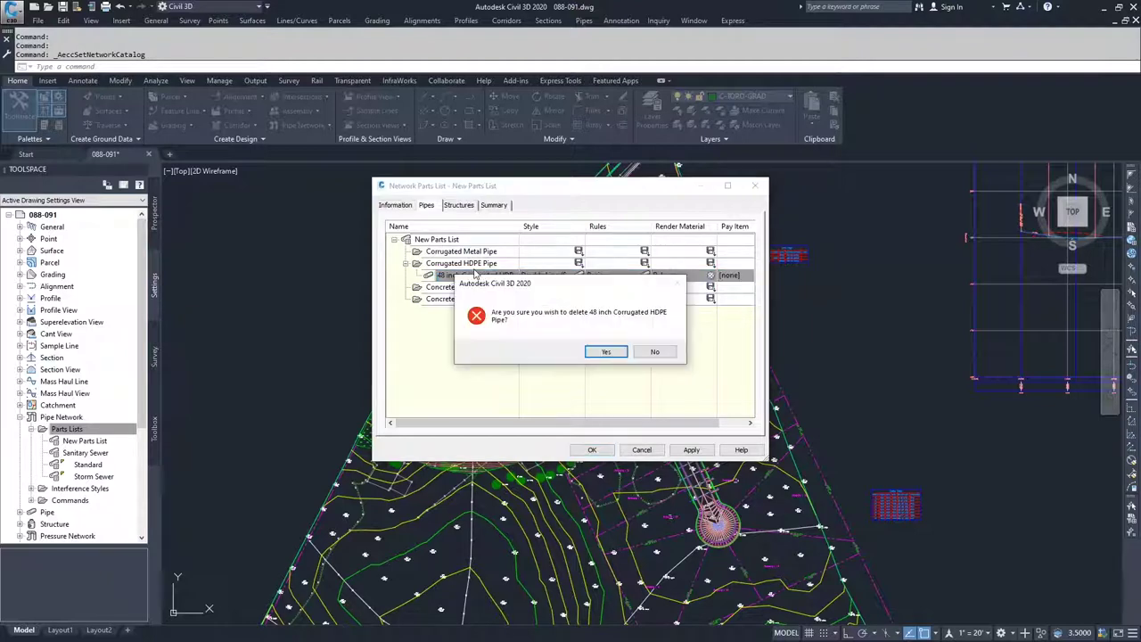
left_click(603, 353)
right_click(453, 263)
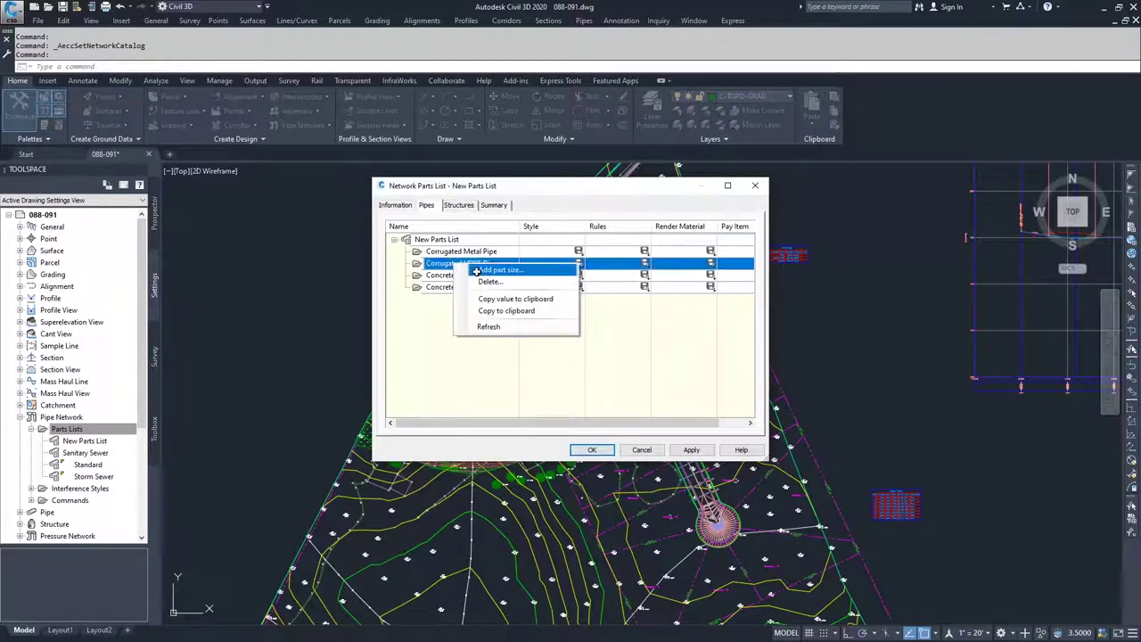
left_click(474, 270)
scroll(504, 294, "up", 3)
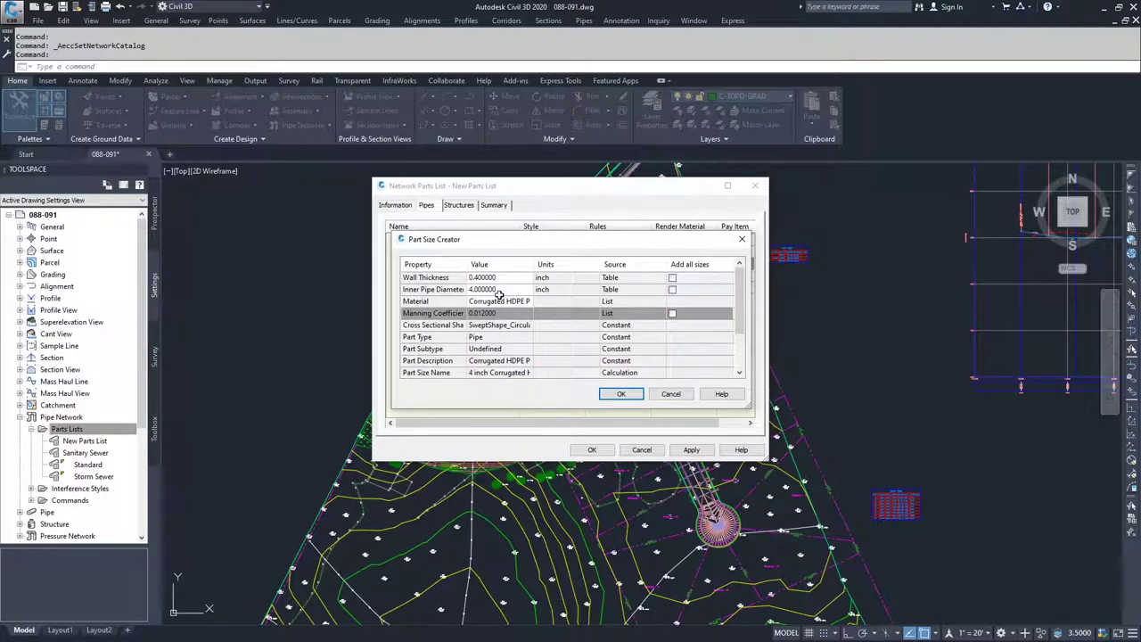
left_click(500, 291)
left_click(500, 290)
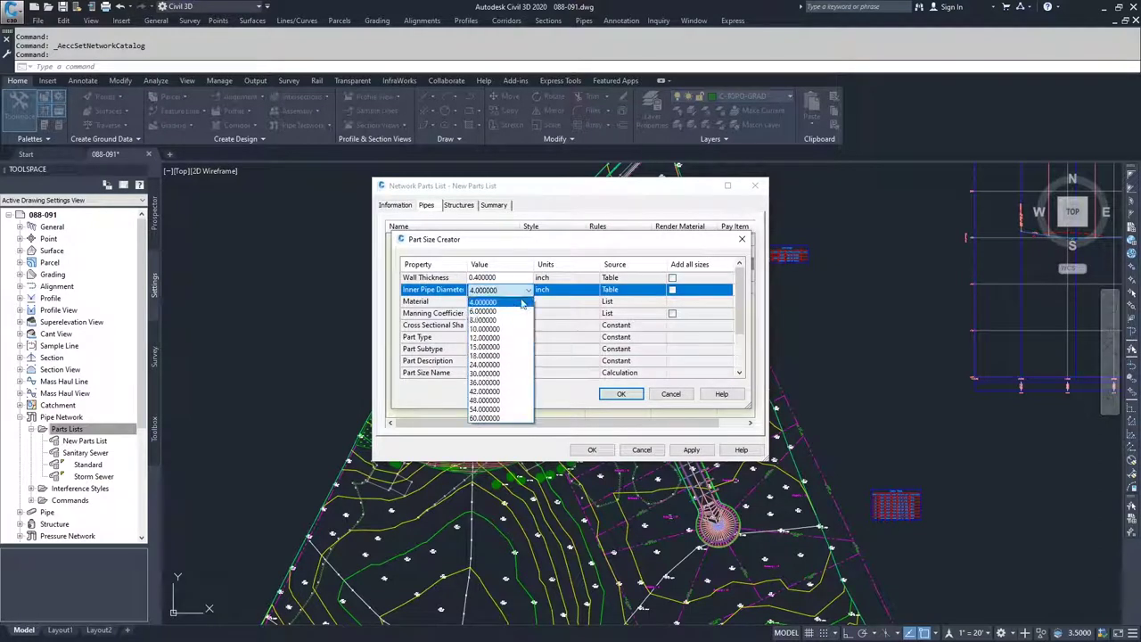
left_click(502, 327)
left_click(621, 394)
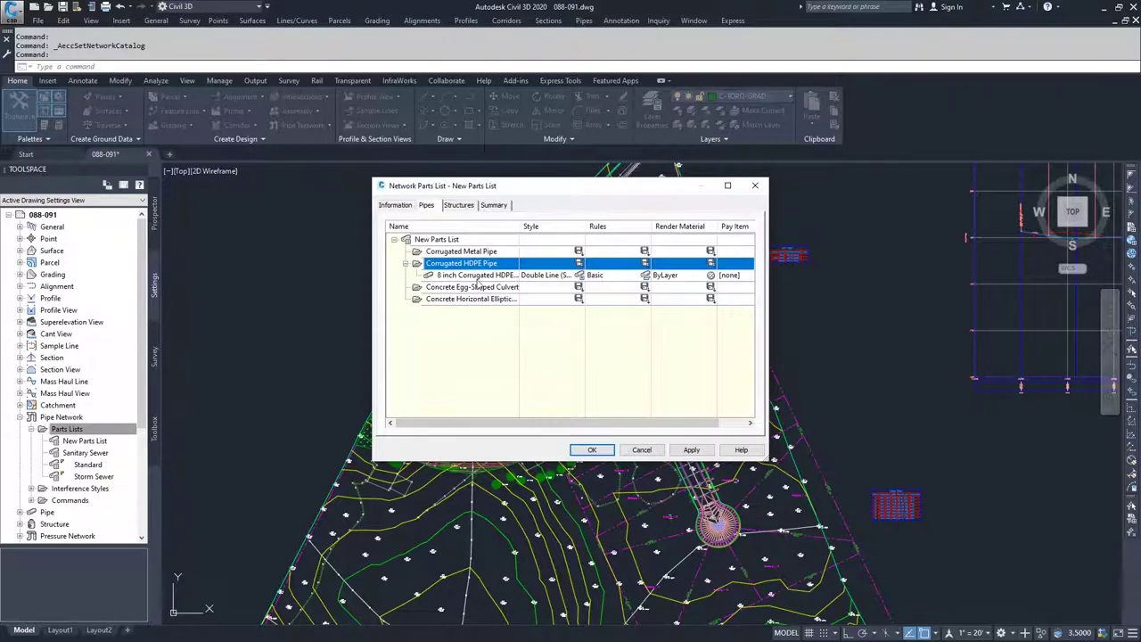
left_click(461, 206)
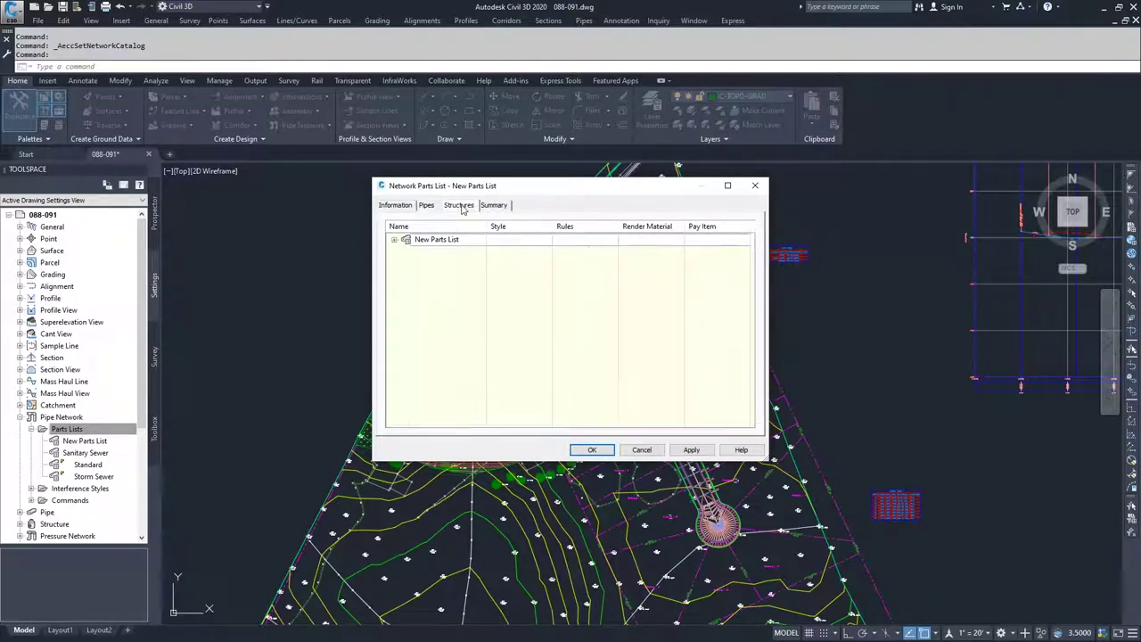
Expand New Parts List structures to show the Null Structure family and its single size
left_click(394, 240)
left_click(446, 242)
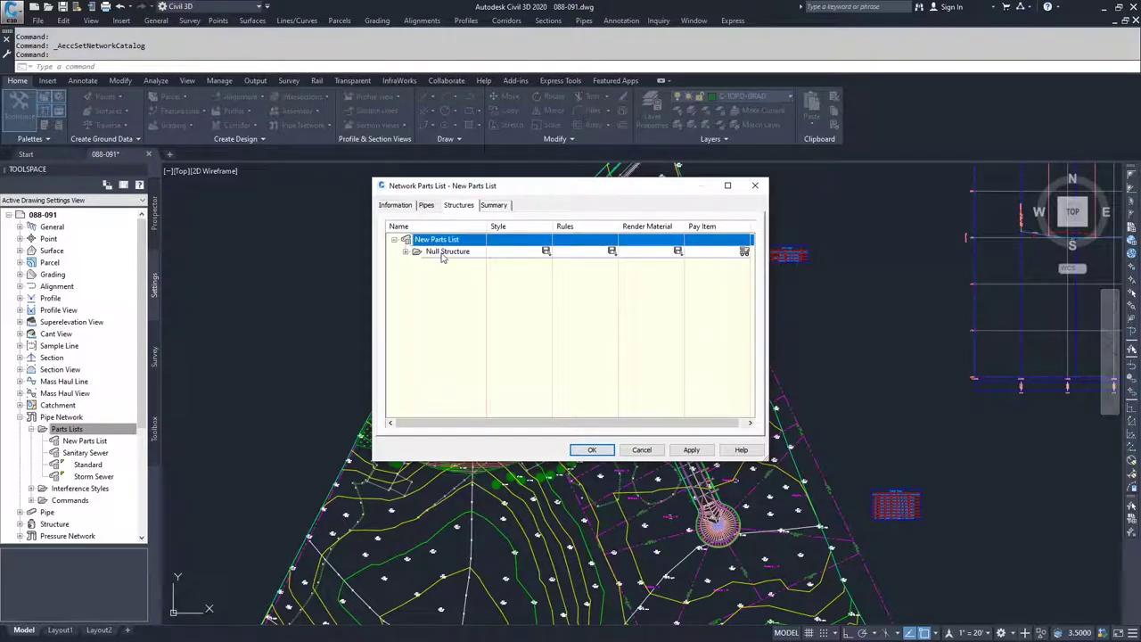
left_click(441, 252)
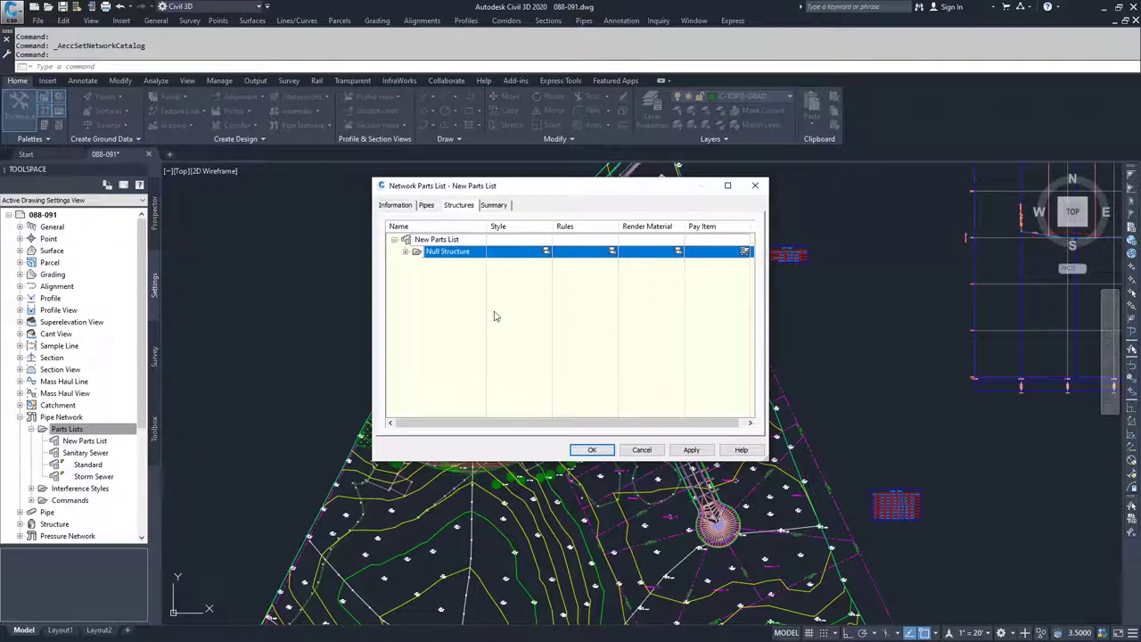
double_click(436, 250)
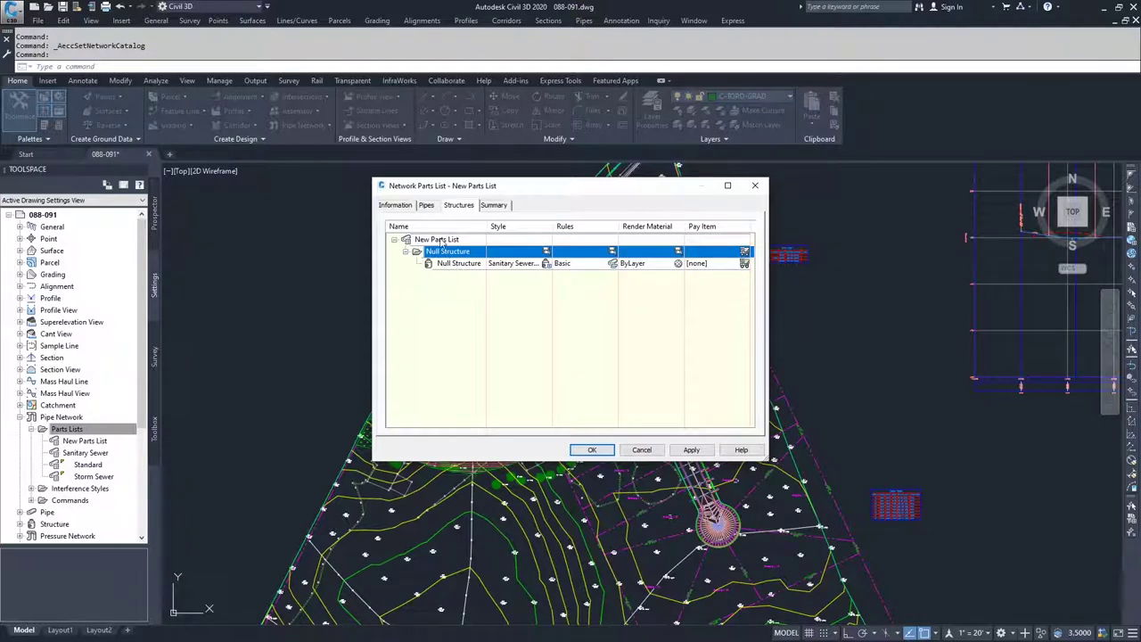
left_click(438, 239)
Add the Concrete Rectangular Box Culvert Headwall and Headwall Variable Height structure families
right_click(437, 239)
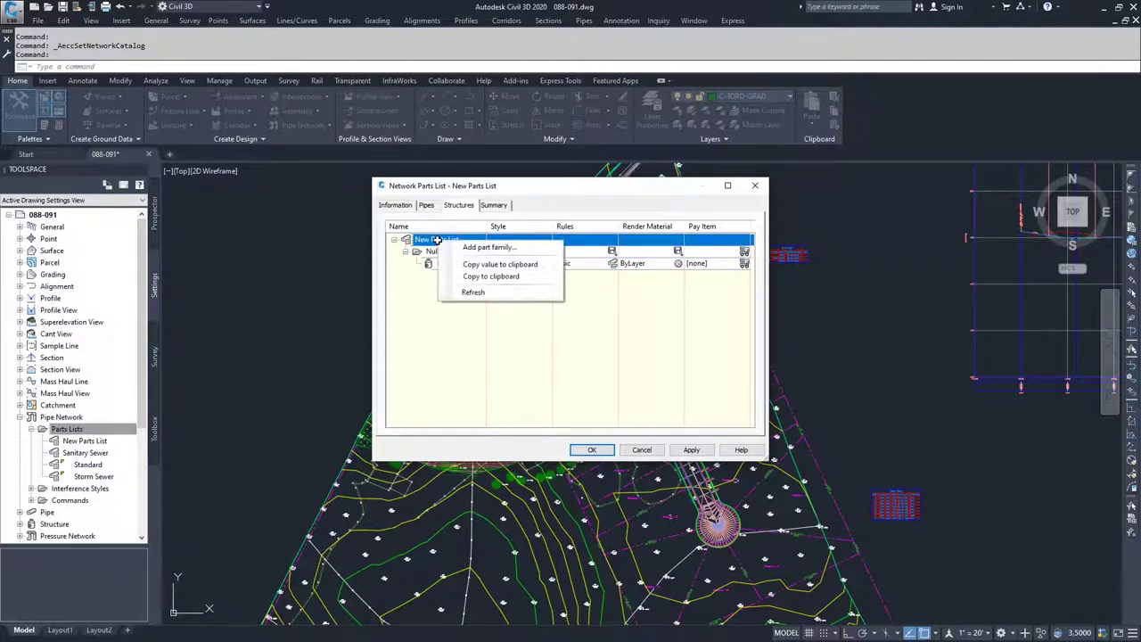
left_click(479, 250)
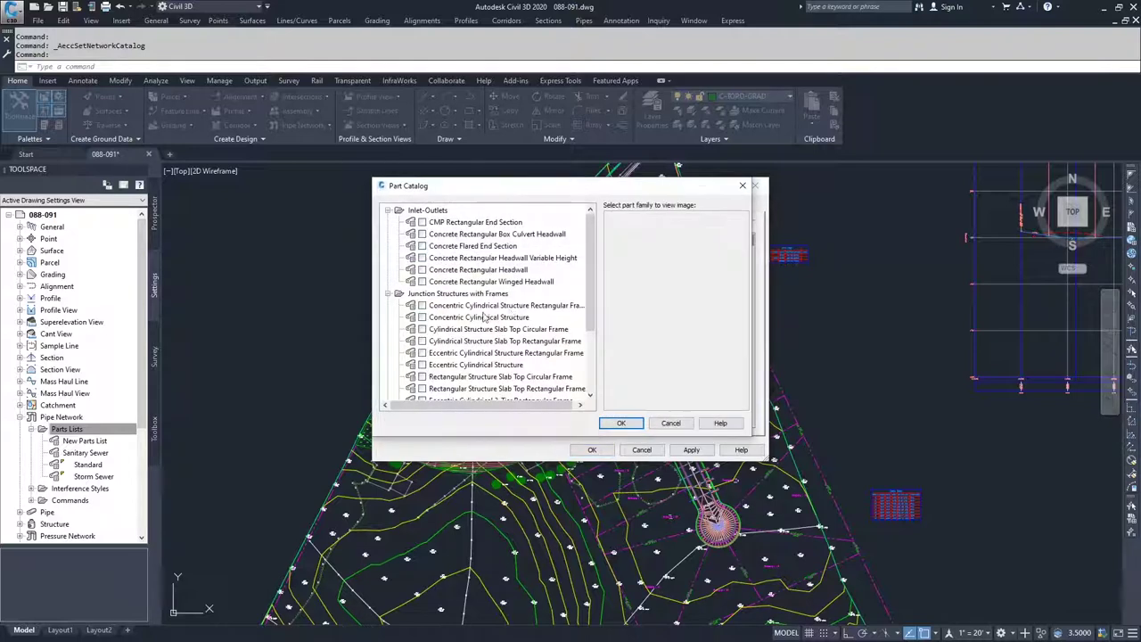
left_click(422, 258)
left_click(421, 234)
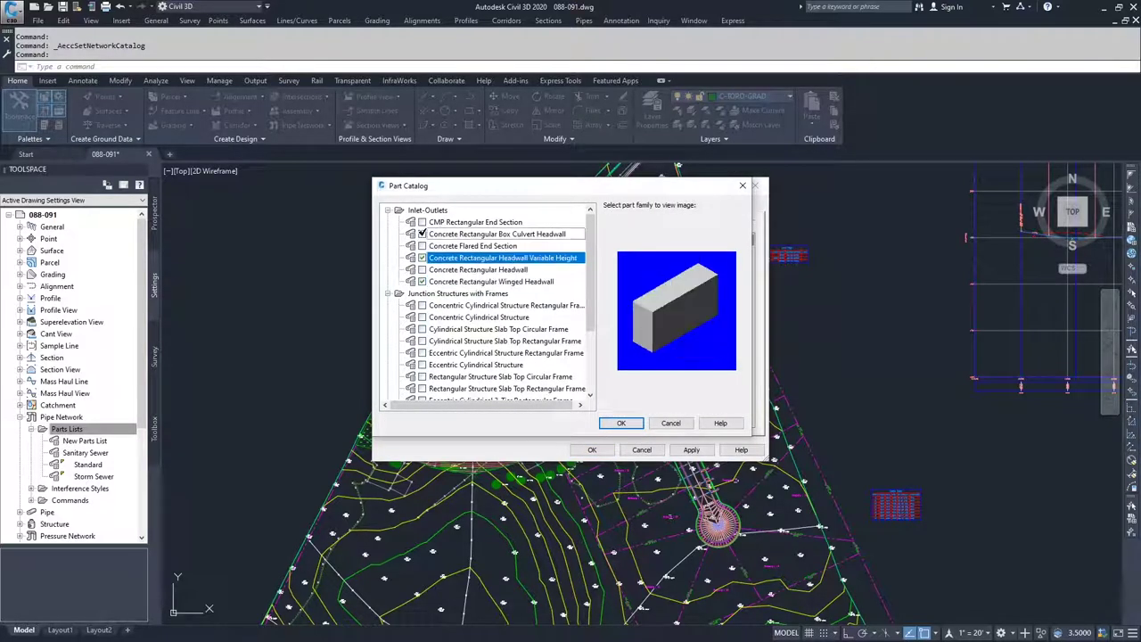
left_click(622, 423)
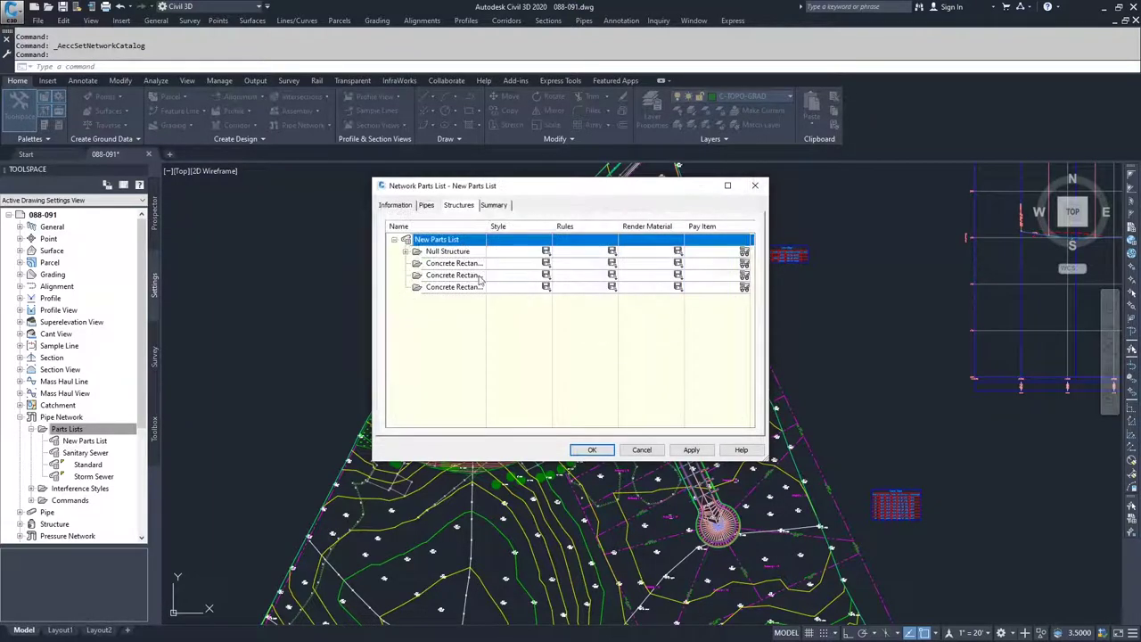
Widen the Name column so the full headwall family names show beneath Null Structure
left_click(406, 252)
left_click(406, 252)
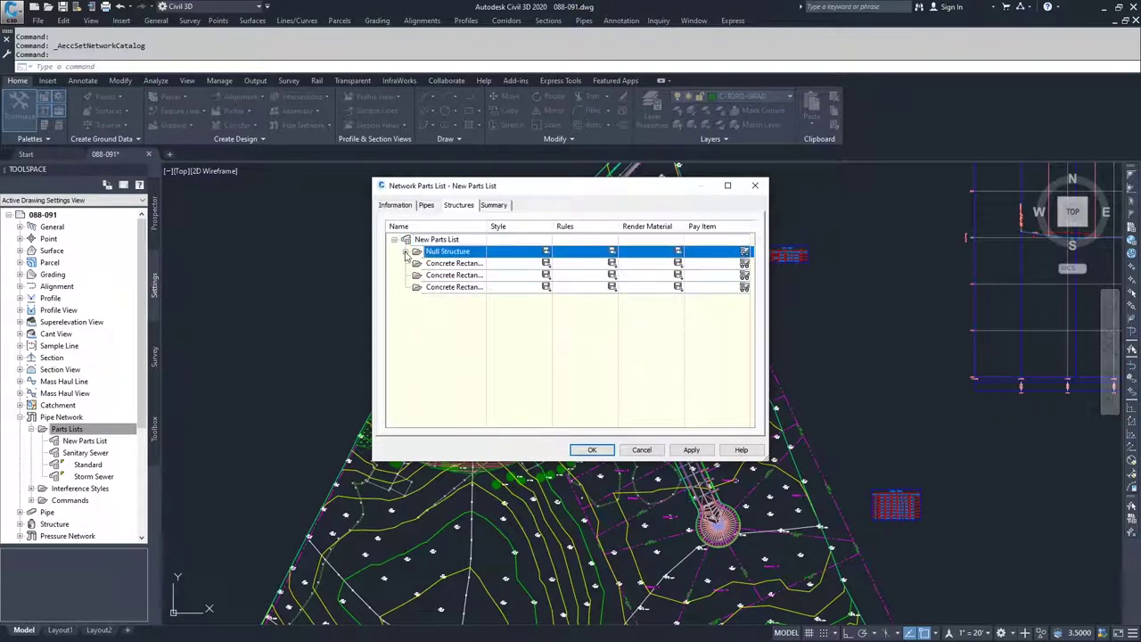
left_click(398, 243)
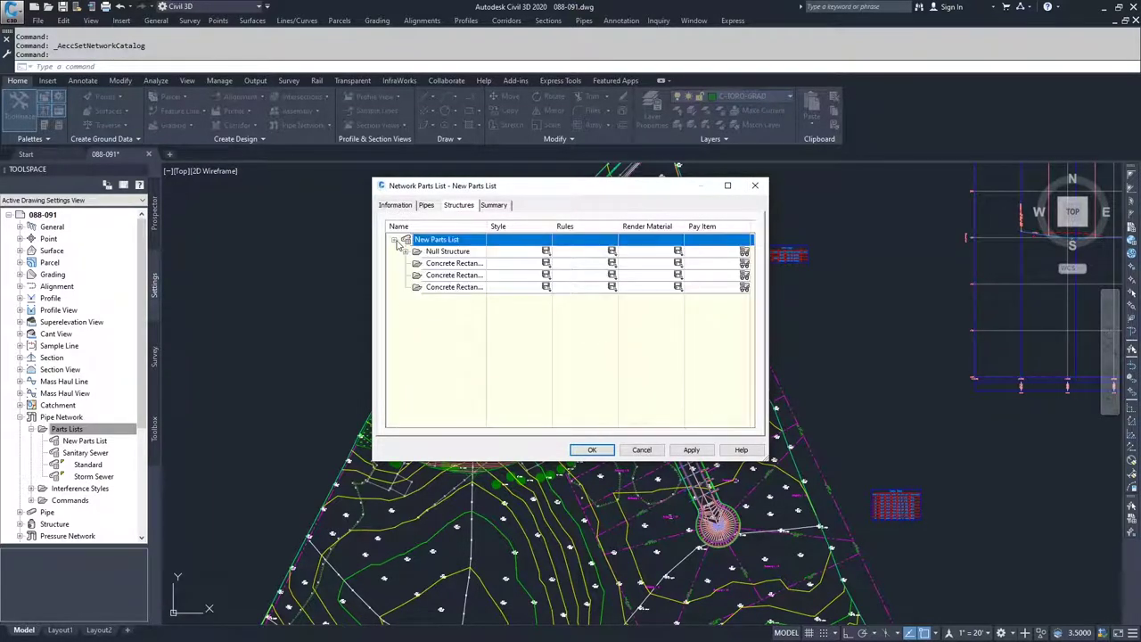
left_click(443, 264)
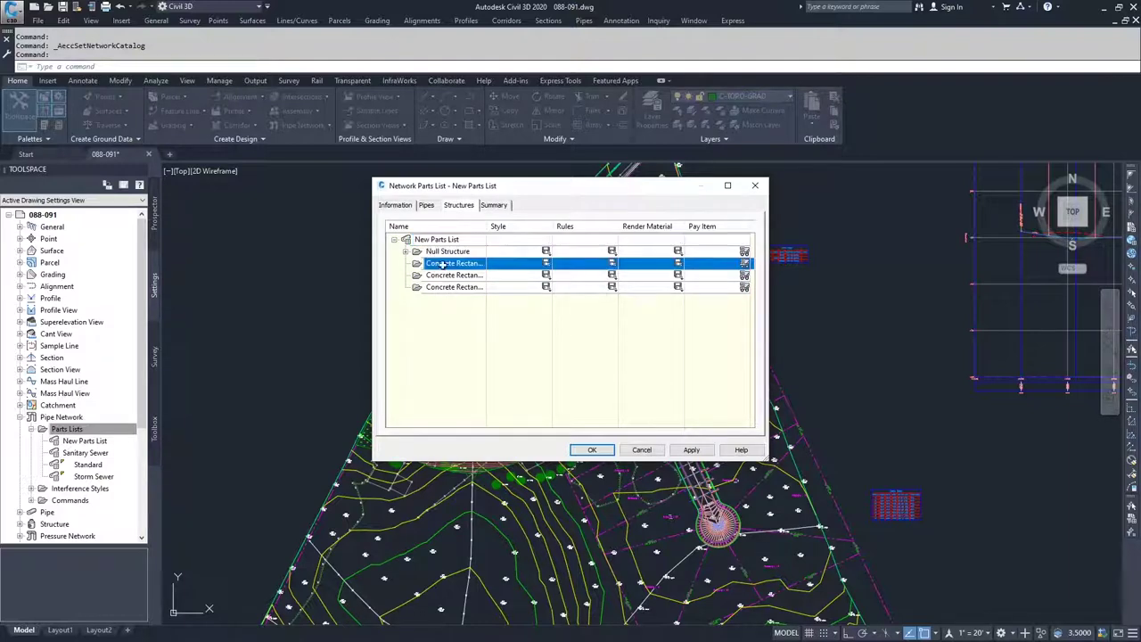
left_click(489, 239)
left_click_drag(488, 239, 562, 228)
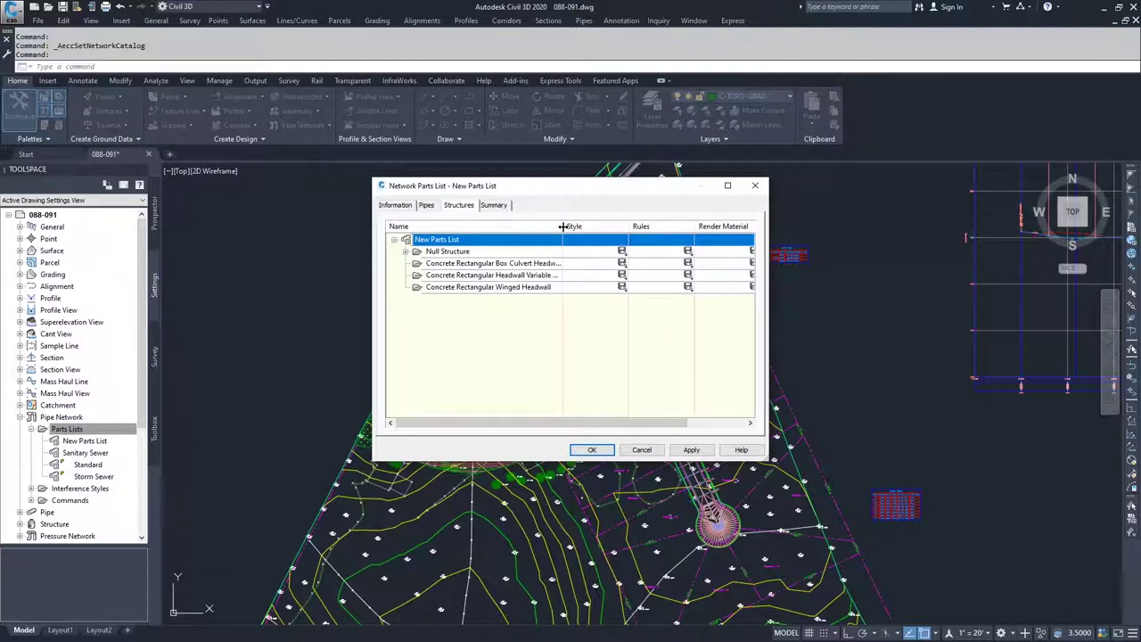
Add a 62 x 26 x 35 inch box culvert headwall size, then cancel the parts list editor
right_click(464, 265)
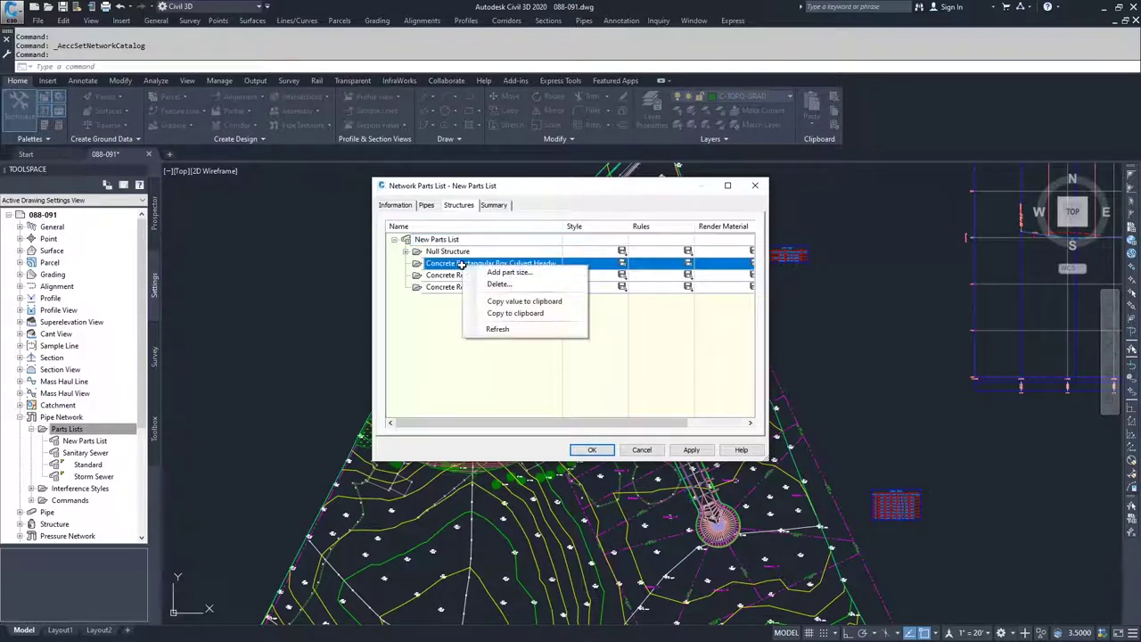
left_click(466, 275)
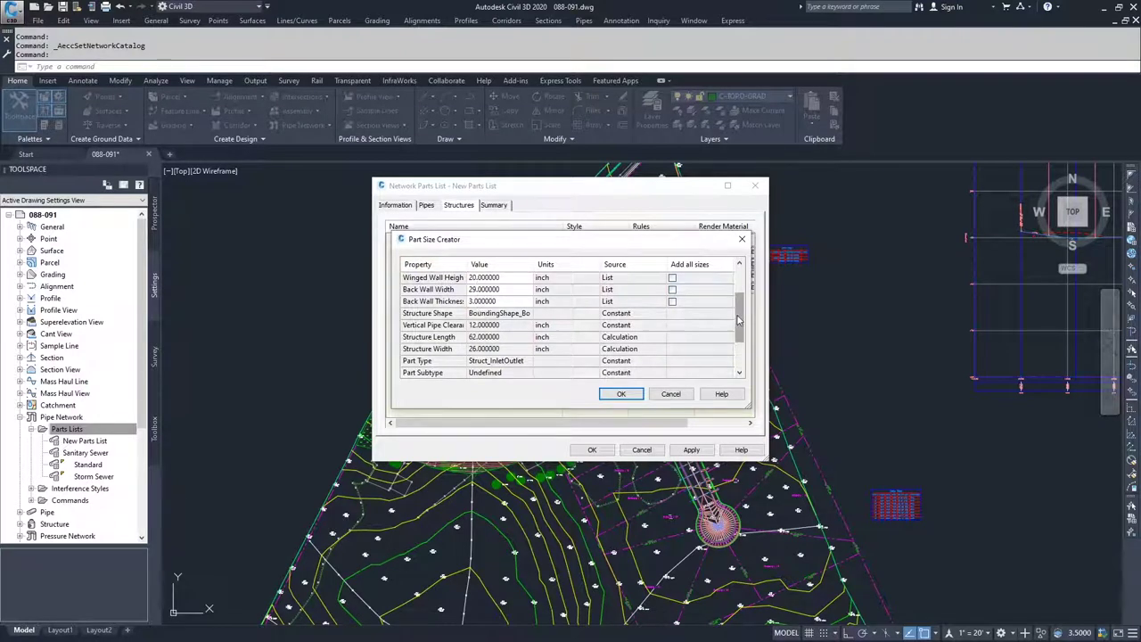
scroll(736, 323, "down", 2)
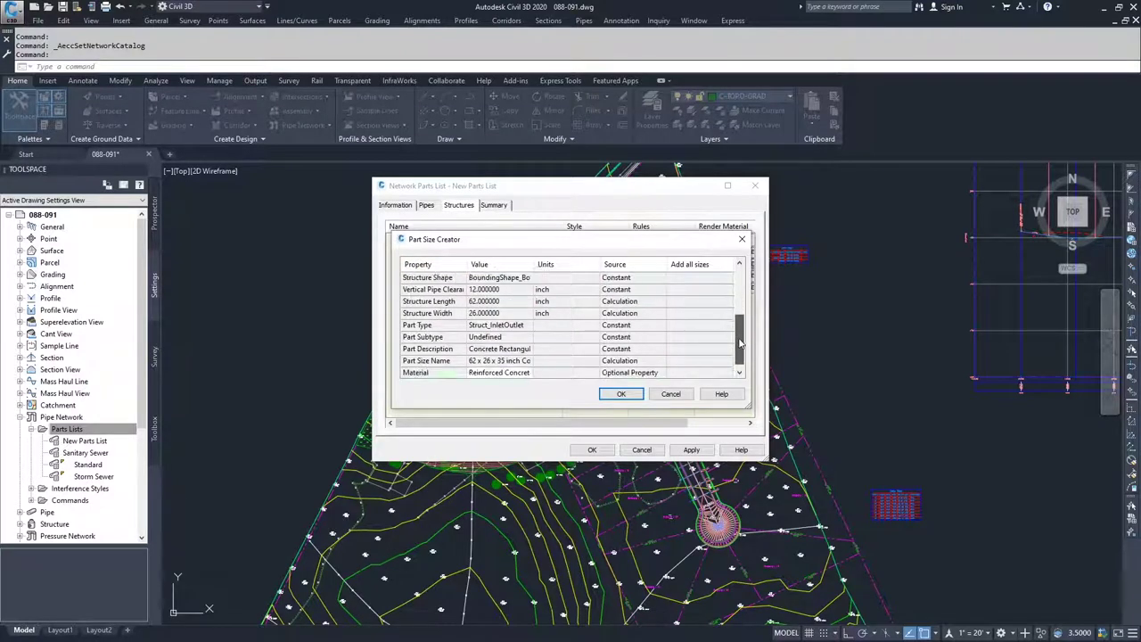
left_click(622, 394)
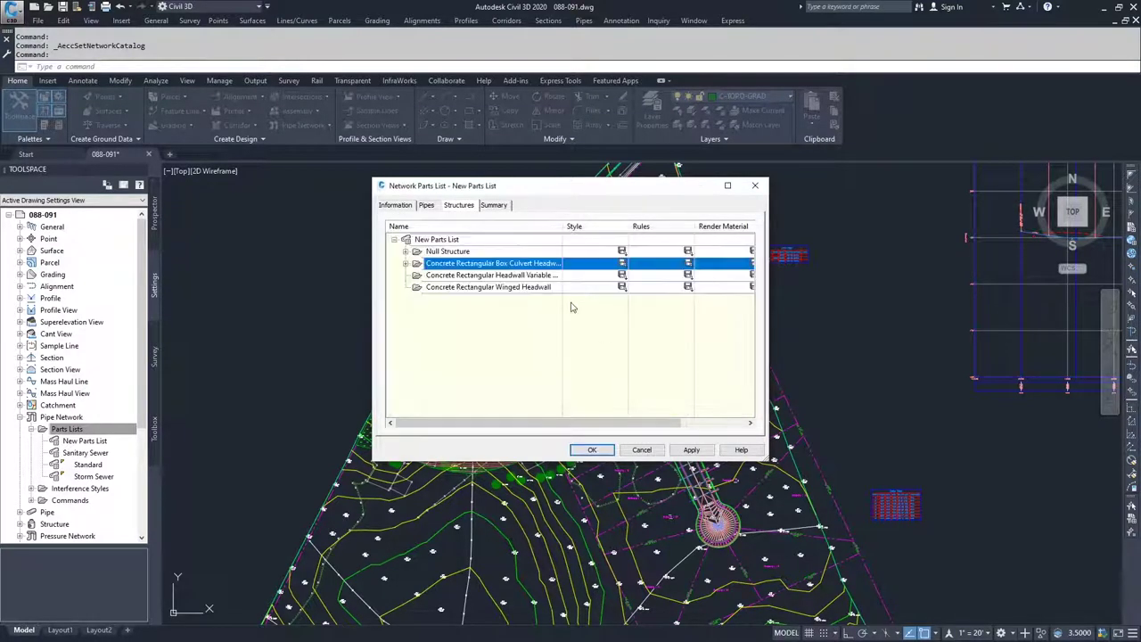
left_click(416, 264)
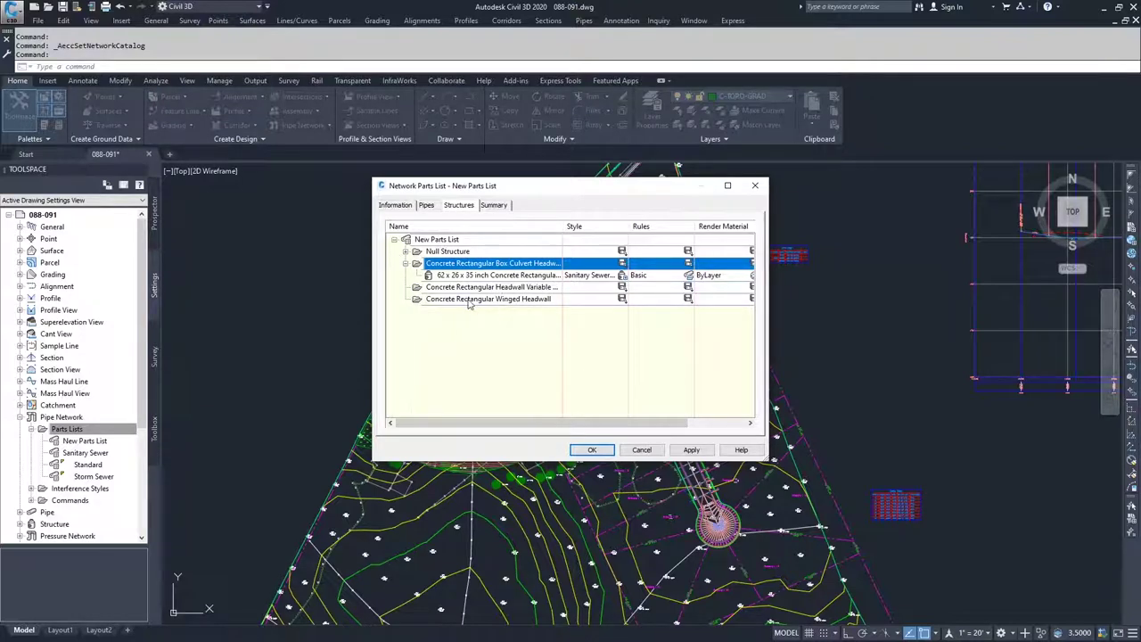
left_click(642, 449)
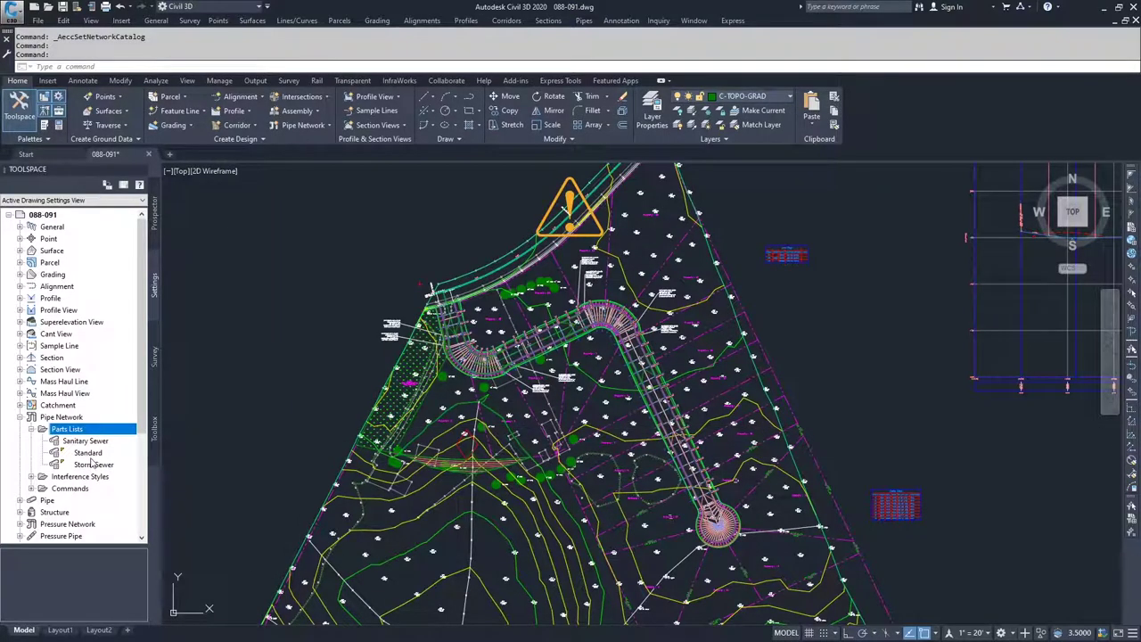
left_click(90, 465)
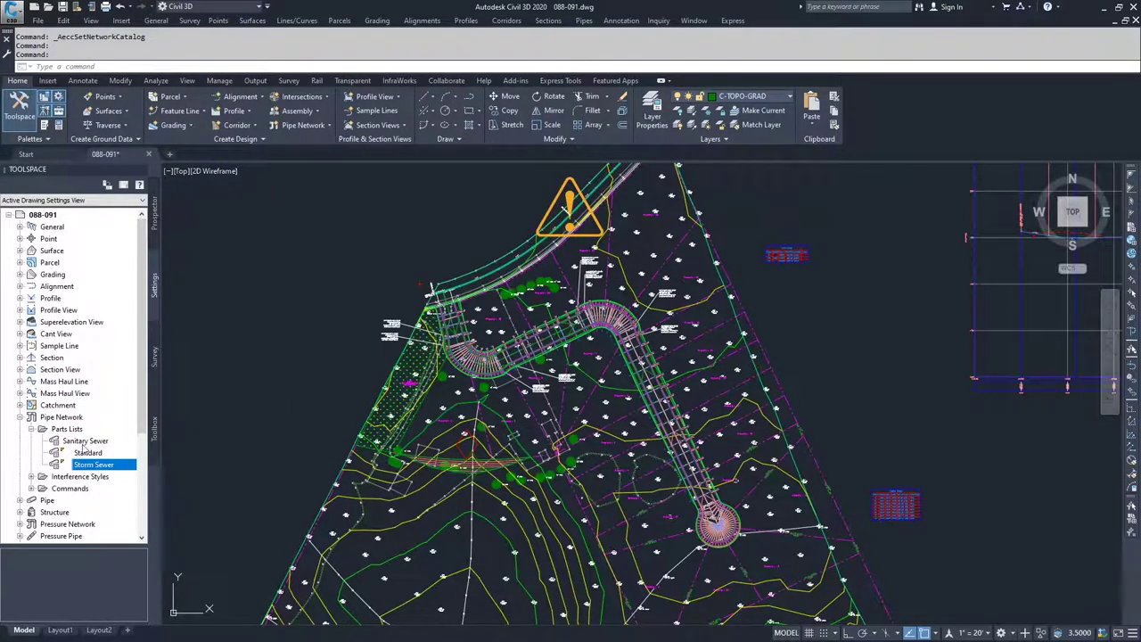
left_click(85, 442)
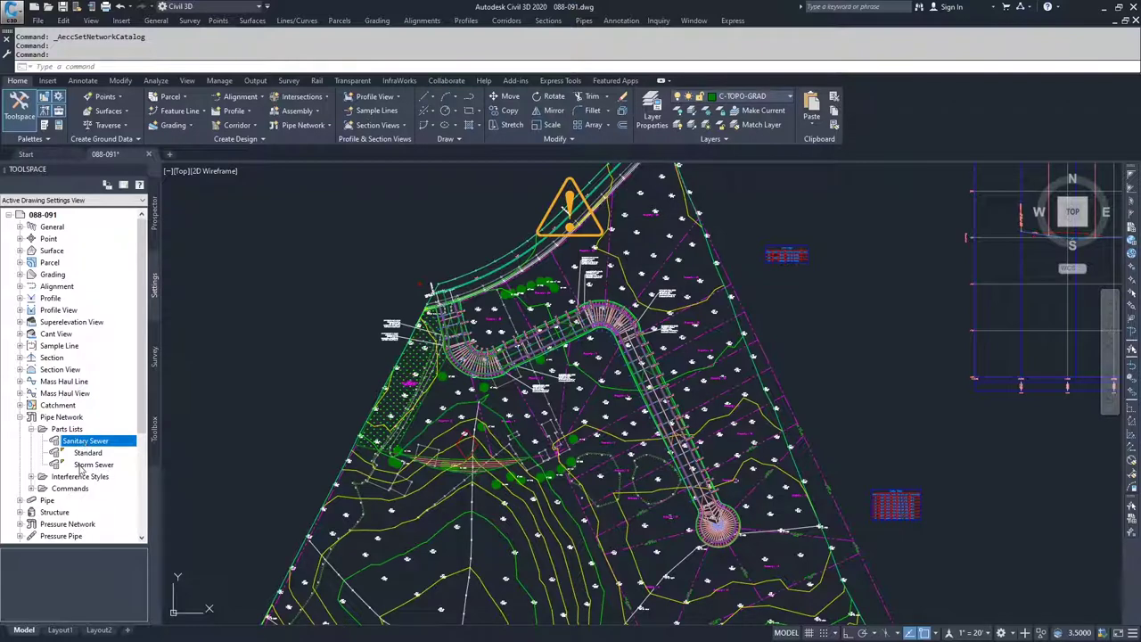
left_click(80, 467)
right_click(86, 465)
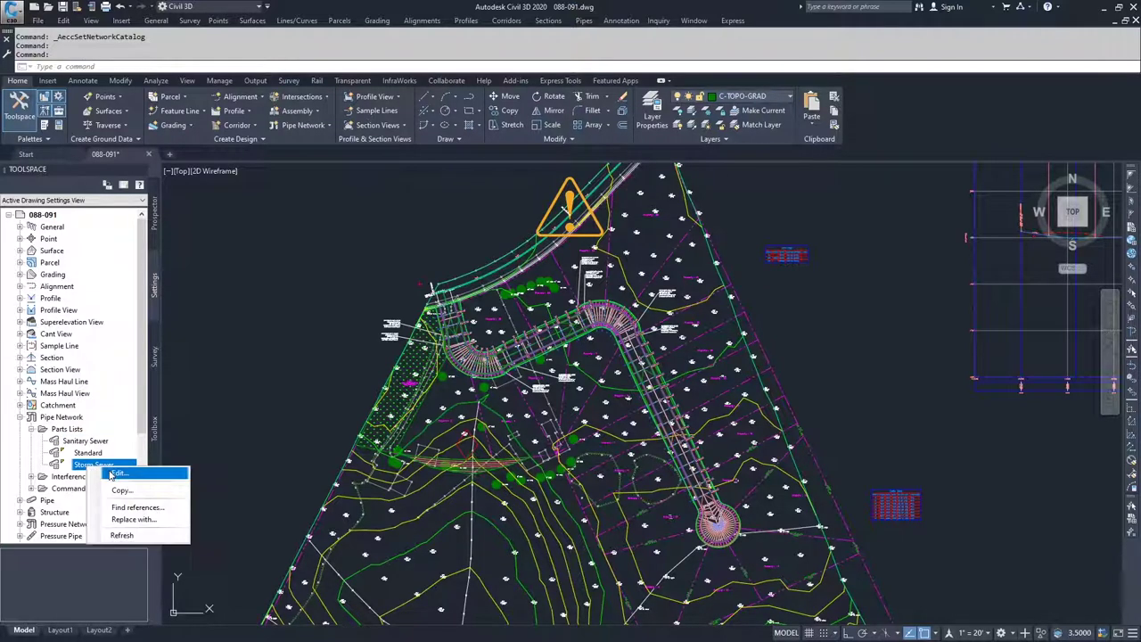
left_click(117, 473)
left_click(428, 205)
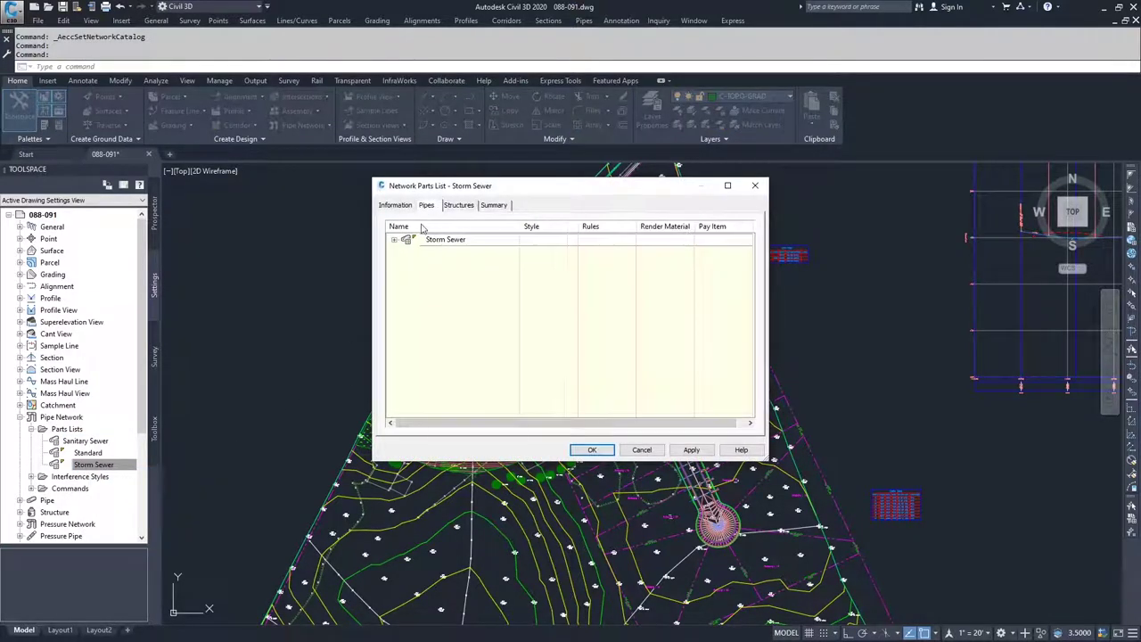
left_click(394, 240)
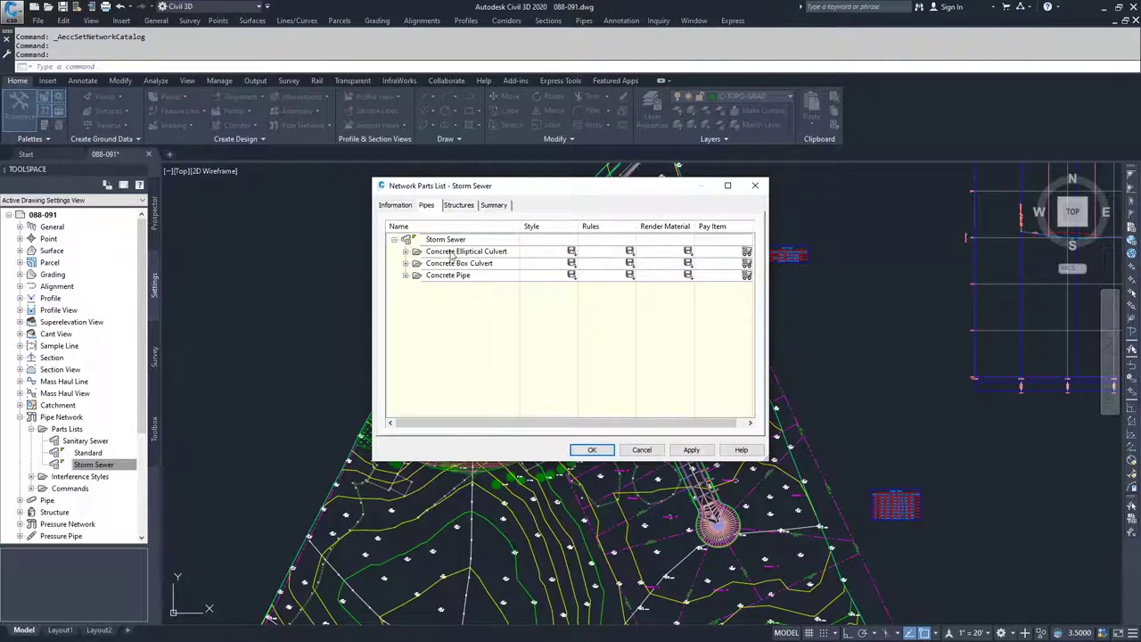
left_click(405, 274)
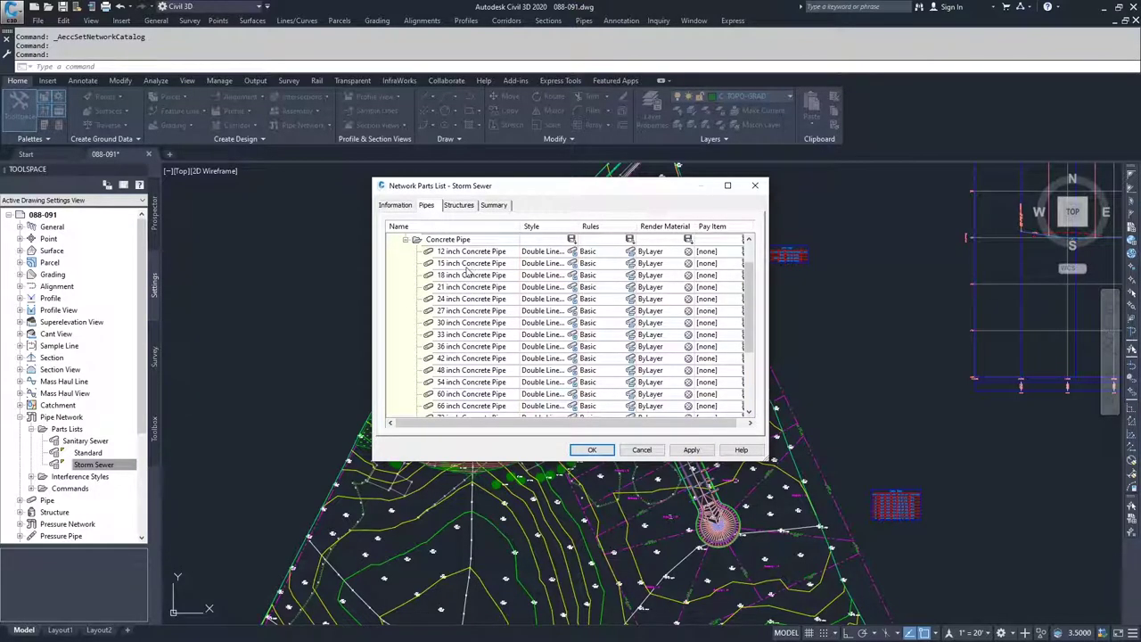
scroll(467, 271, "up", 2)
right_click(454, 241)
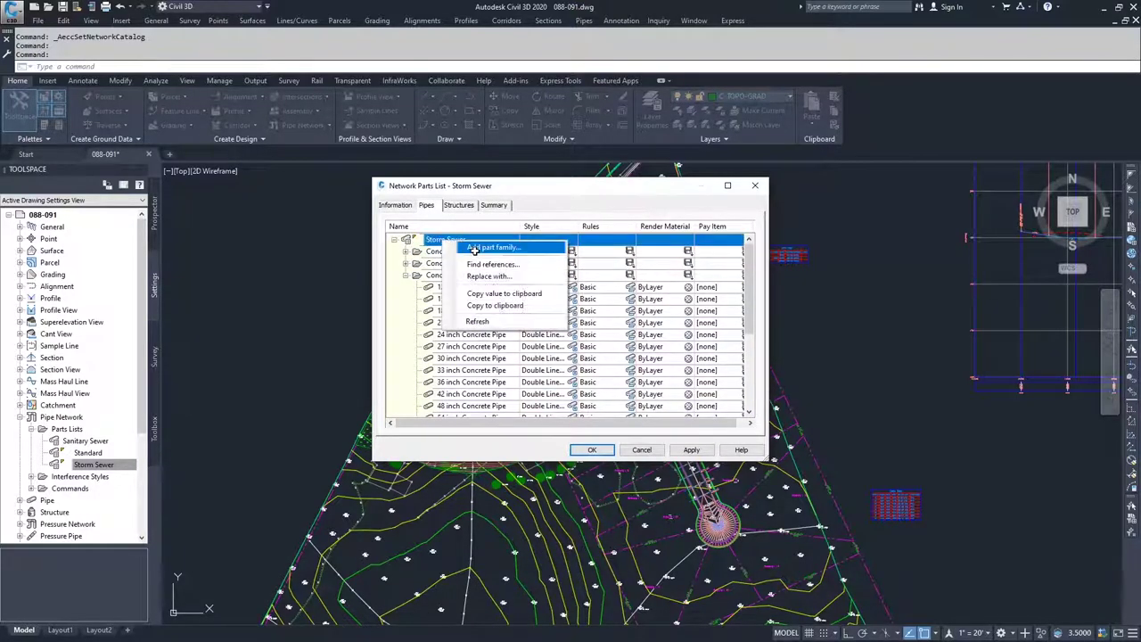
left_click(474, 248)
left_click(422, 329)
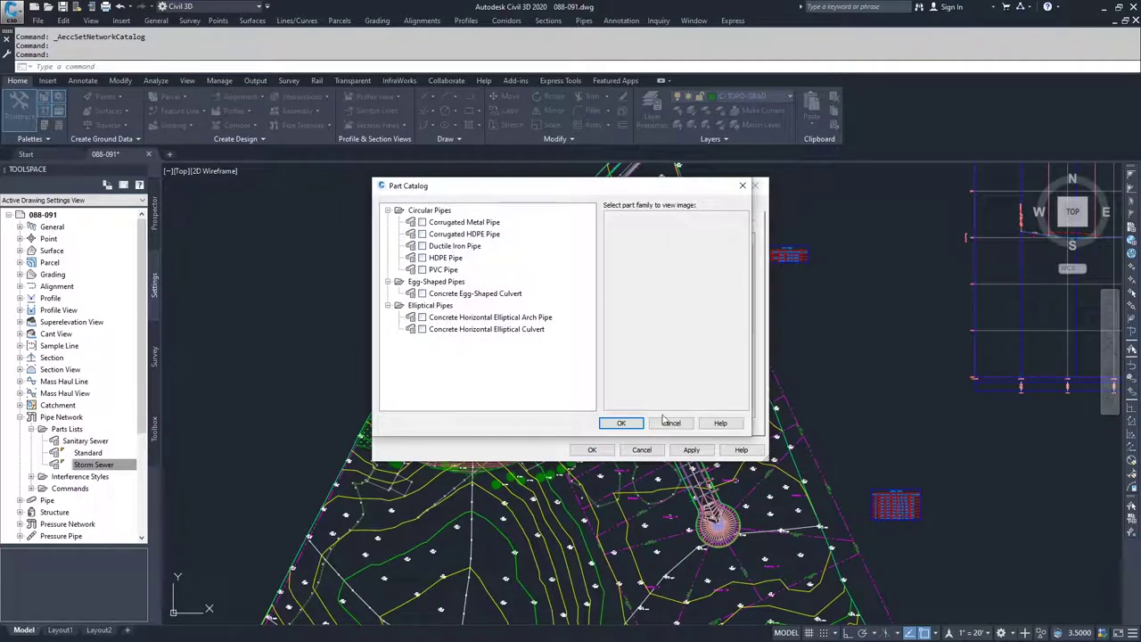
left_click(621, 422)
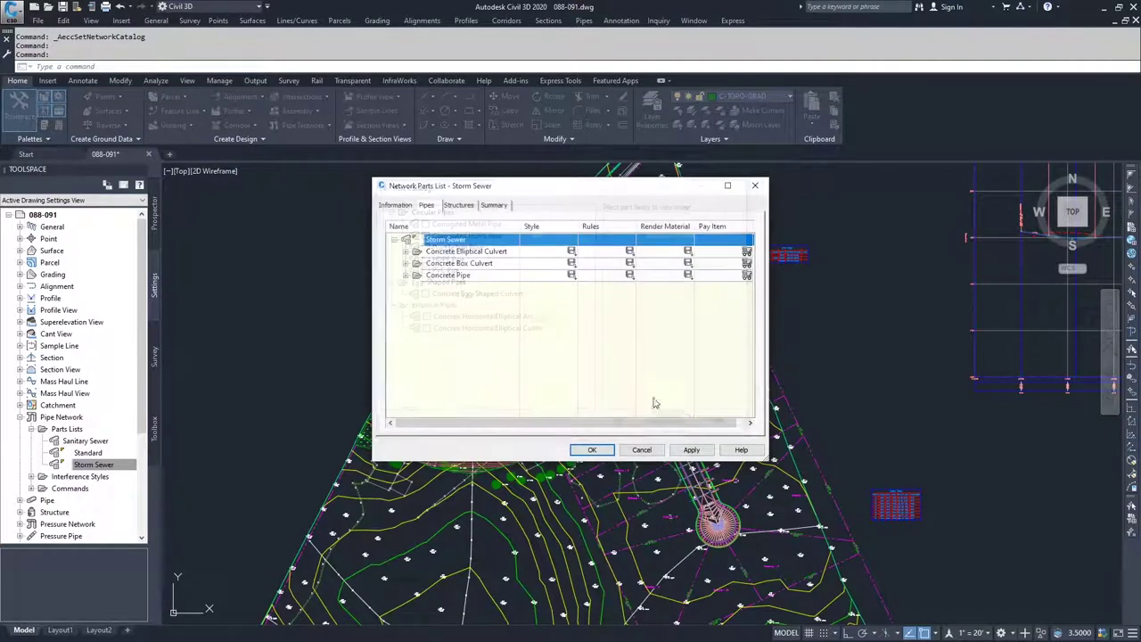
left_click(406, 276)
left_click(476, 287)
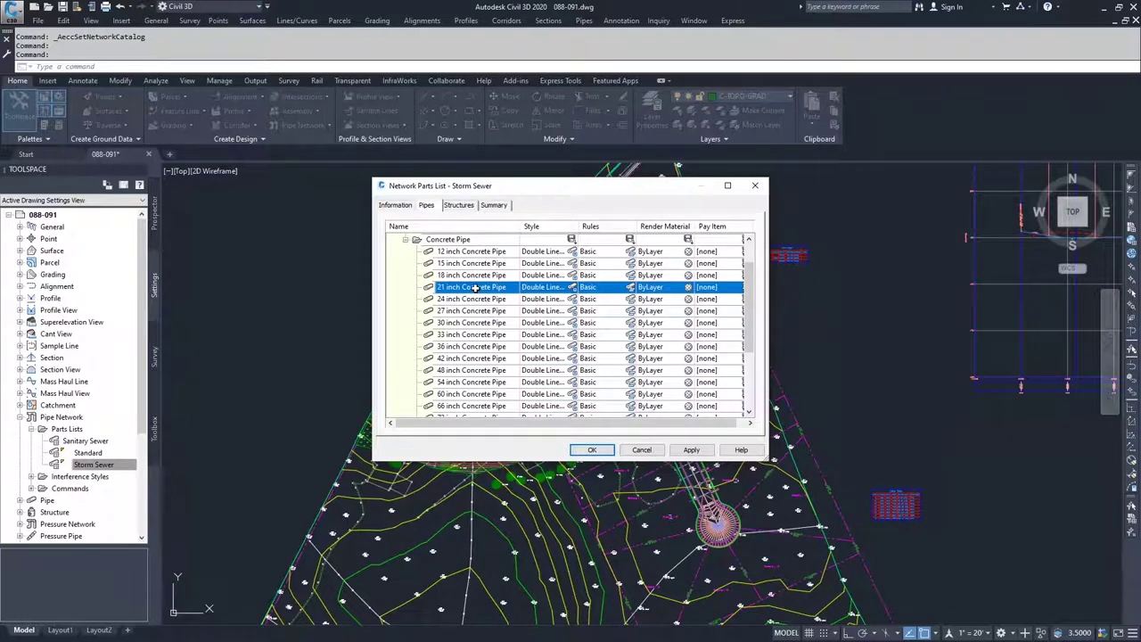
scroll(474, 303, "down", 3)
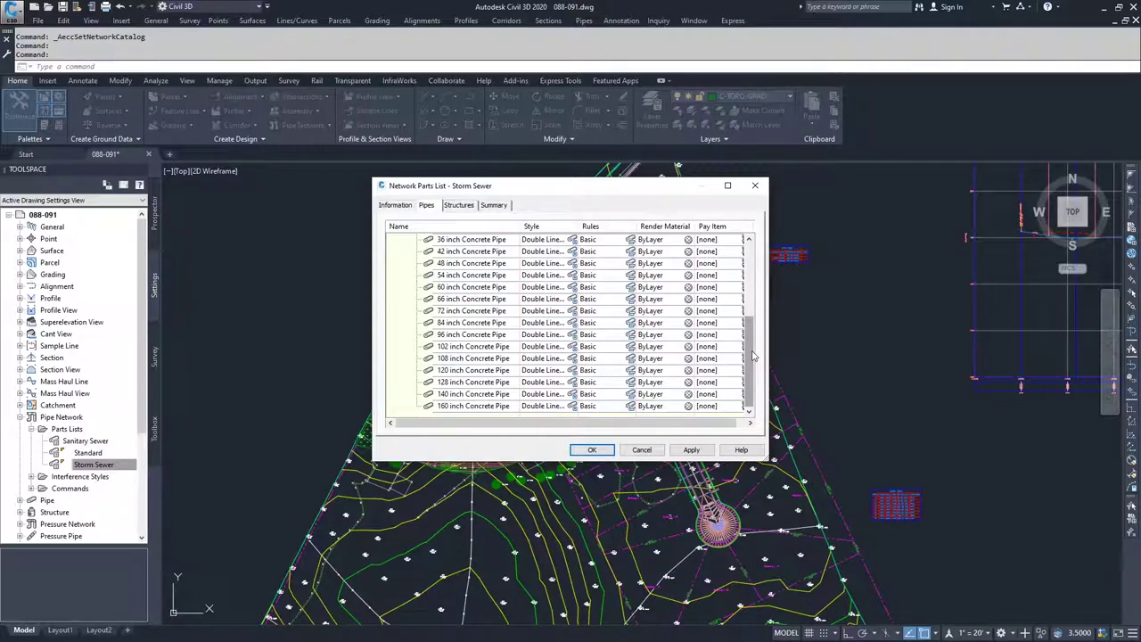
left_click_drag(749, 364, 749, 290)
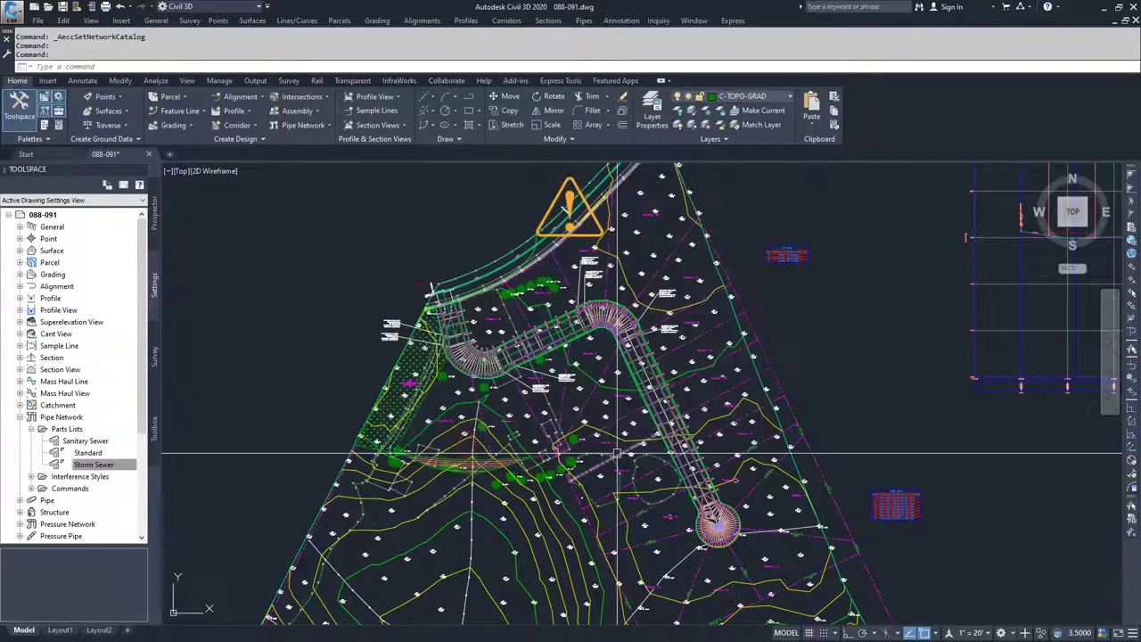
left_click(128, 465)
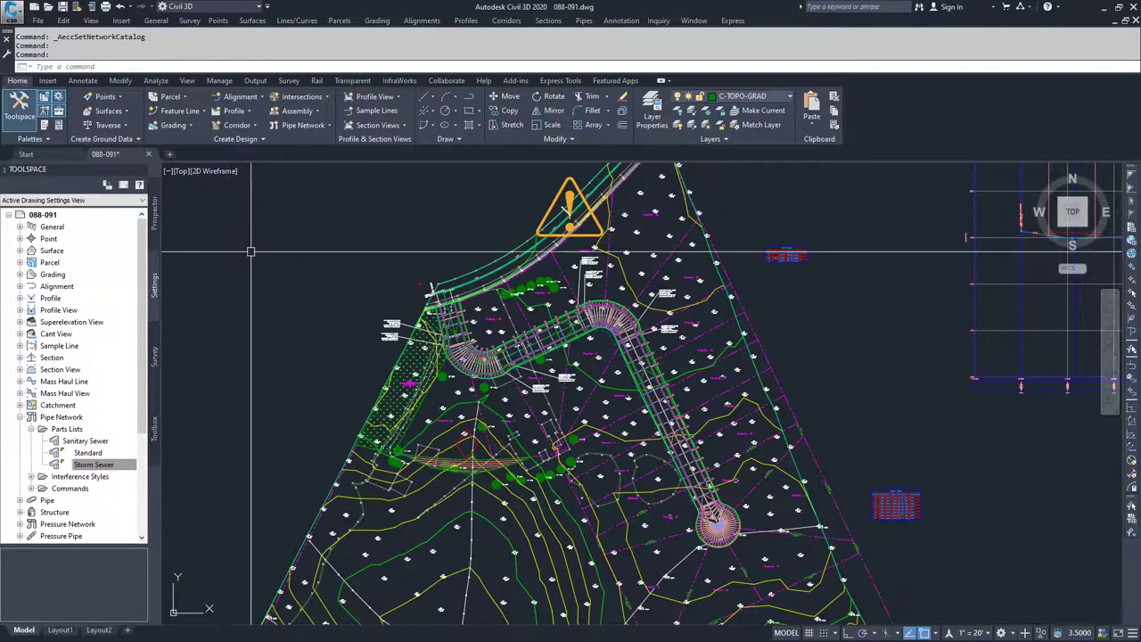
left_click(259, 139)
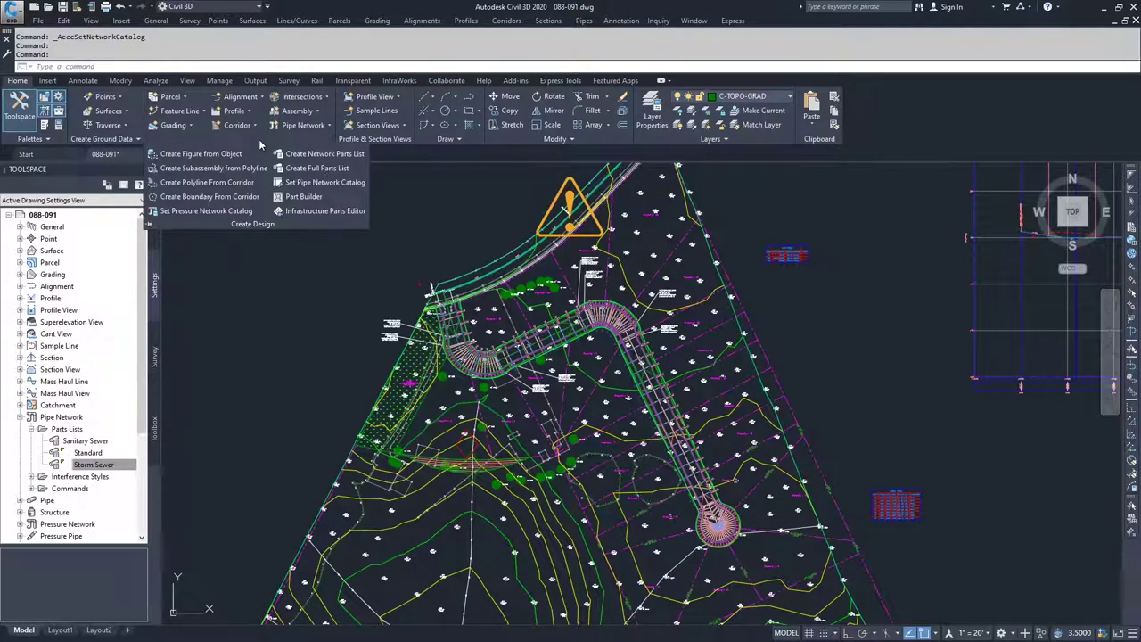